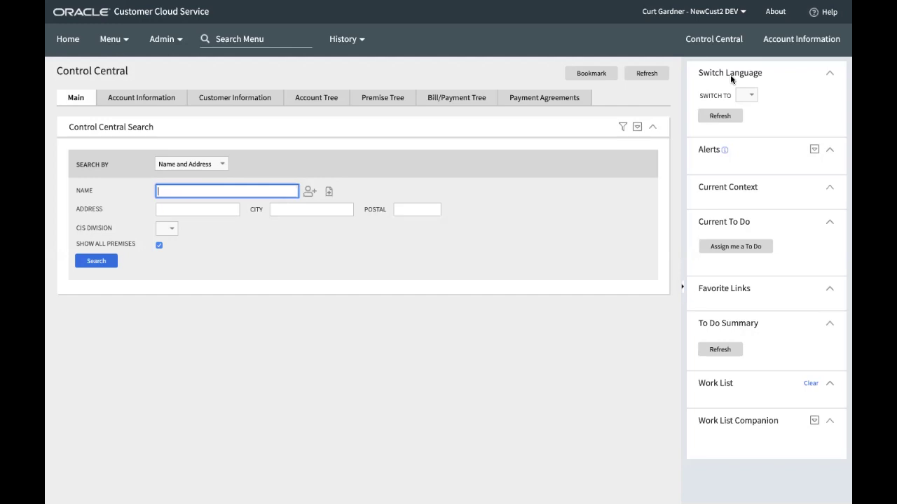
# Switch to the Word document and review the steps for connecting an Enterprise SaaS environment to Object Storage.
pyautogui.press('super+Tab')
pyautogui.press('super+Tab')
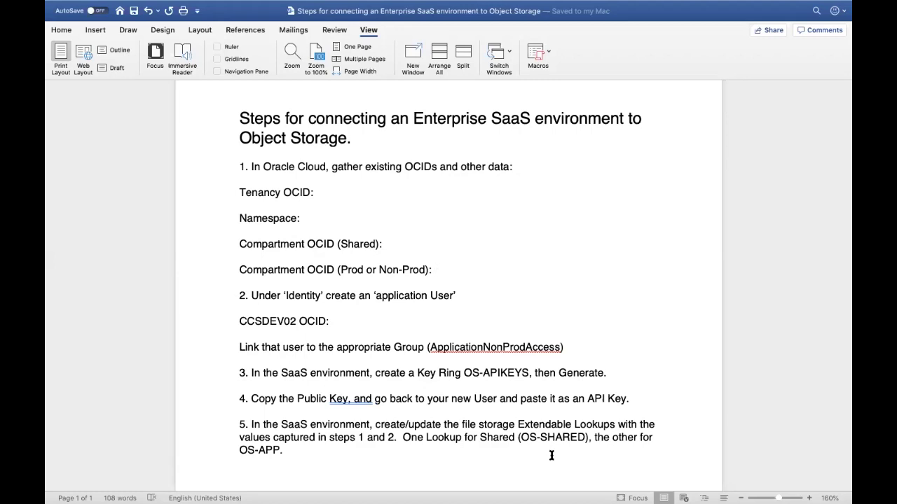
pyautogui.press('super+Tab')
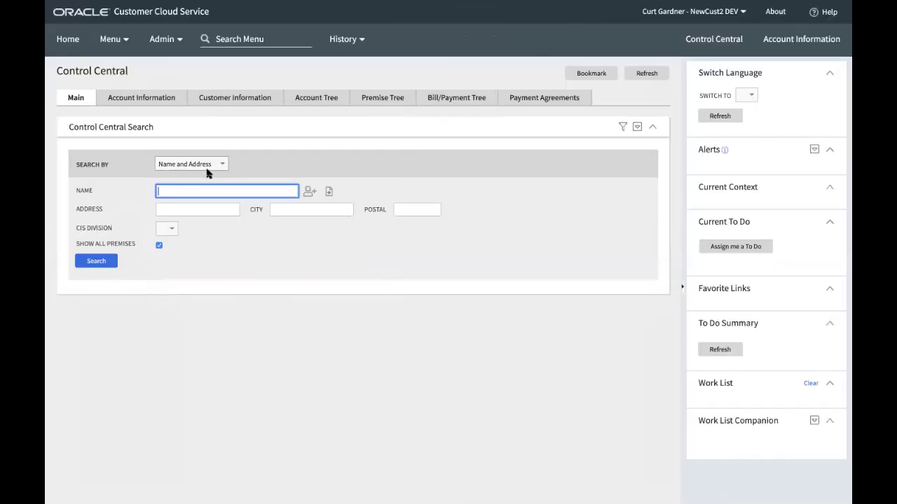
# Switch to the Oracle Cloud console in the browser and open the Tenancy Details page under Administration.
pyautogui.press('super+Tab')
pyautogui.press('super+Tab')
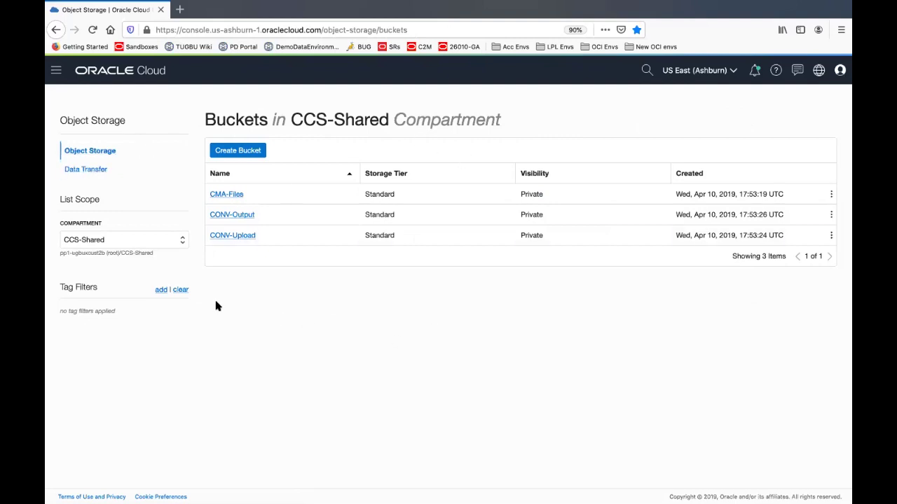
pyautogui.click(55, 76)
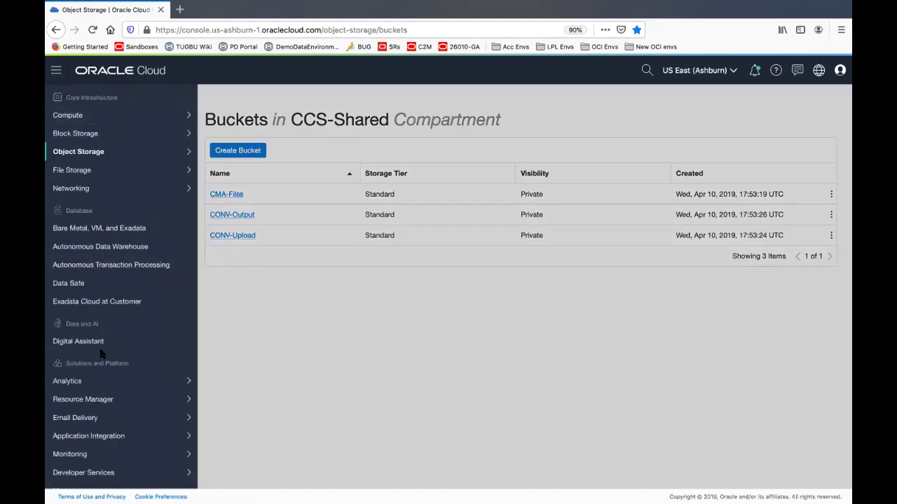
pyautogui.scroll(-5, 103, 355)
pyautogui.moveTo(67, 481)
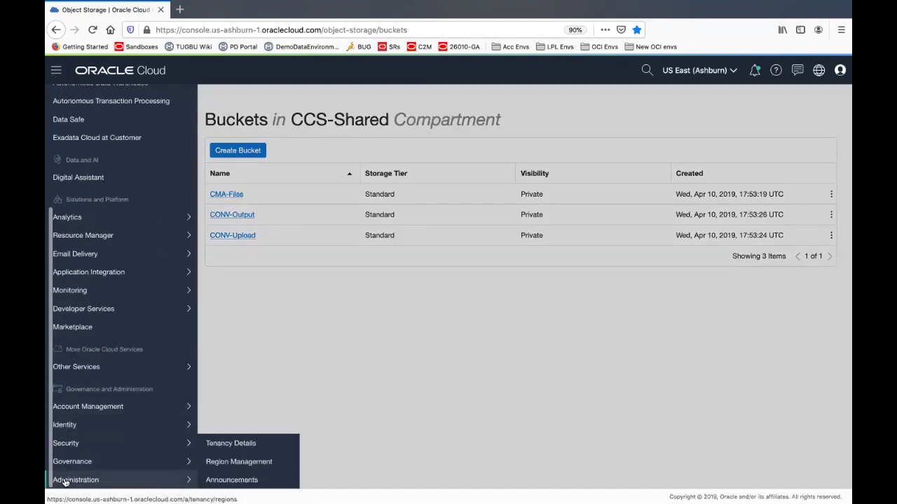
pyautogui.click(243, 444)
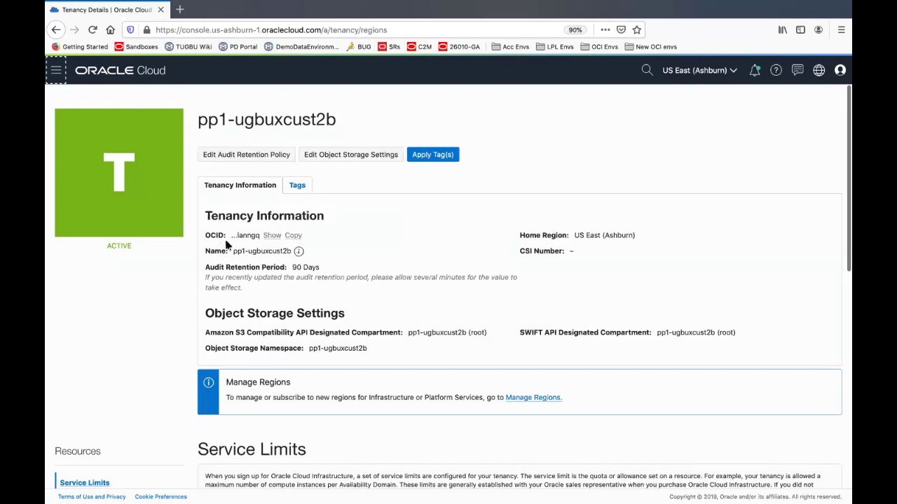
# Copy the tenancy's OCID and paste it after "Tenancy OCID:" in the Word document.
pyautogui.click(293, 235)
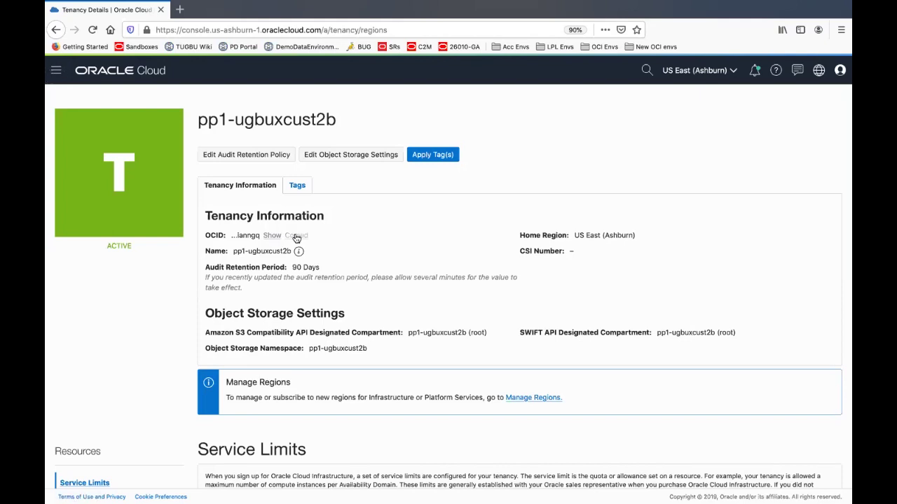
pyautogui.press('super+Tab')
pyautogui.press('super+Tab')
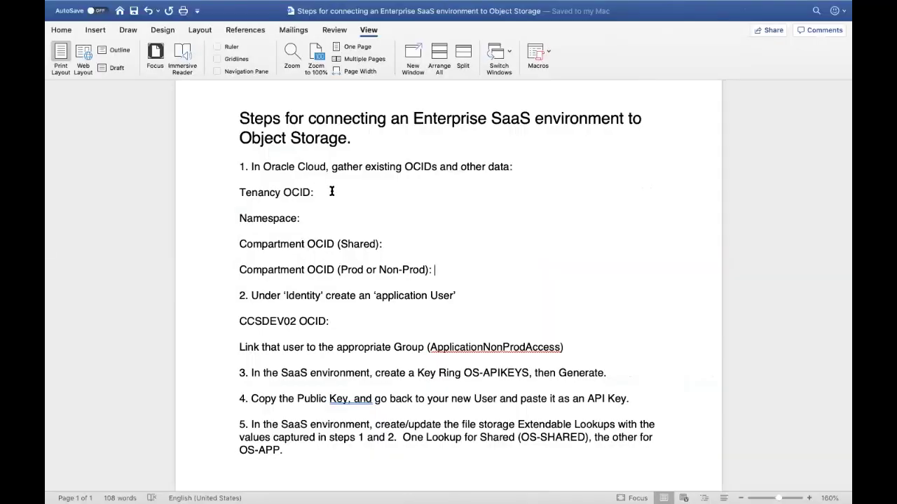
pyautogui.click(332, 191)
pyautogui.press('super+v')
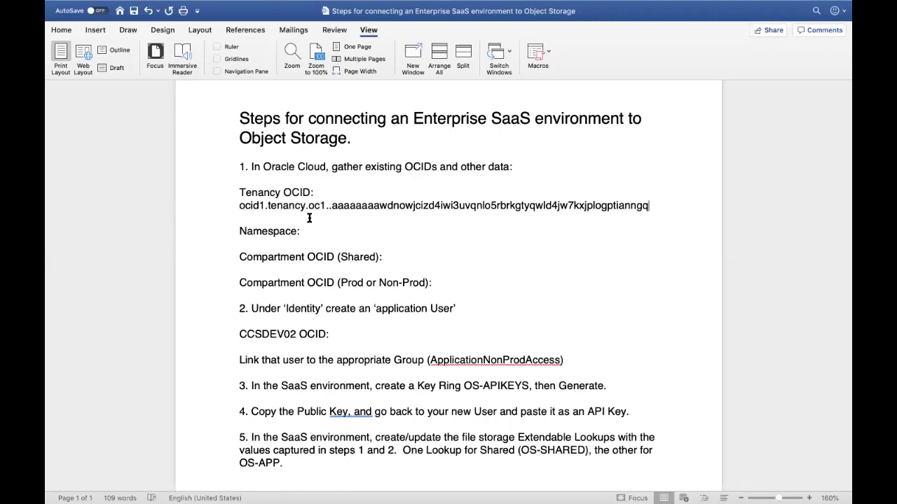
# Copy the Object Storage namespace pp1-ugbuxcust2b from Oracle Cloud to the "Namespace:" line in Word, removing the extra line break.
pyautogui.press('super+Tab')
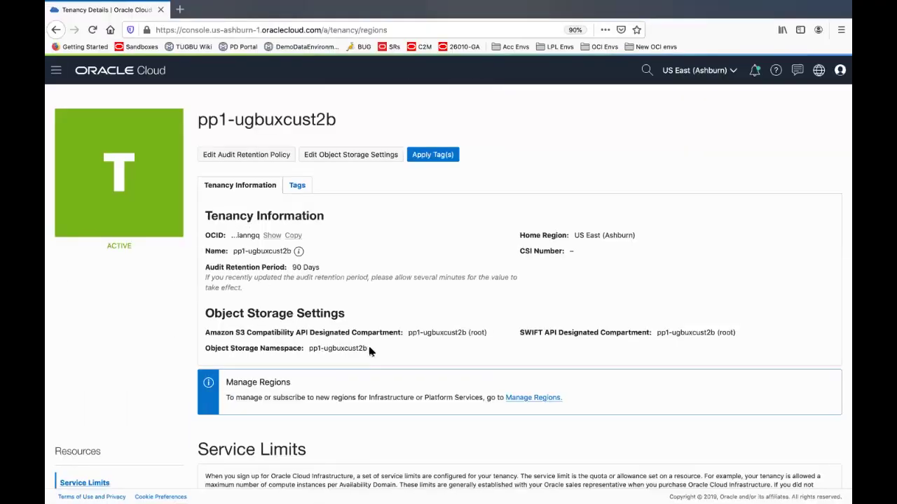
pyautogui.moveTo(369, 350); pyautogui.dragTo(309, 349)
pyautogui.press('super+Tab')
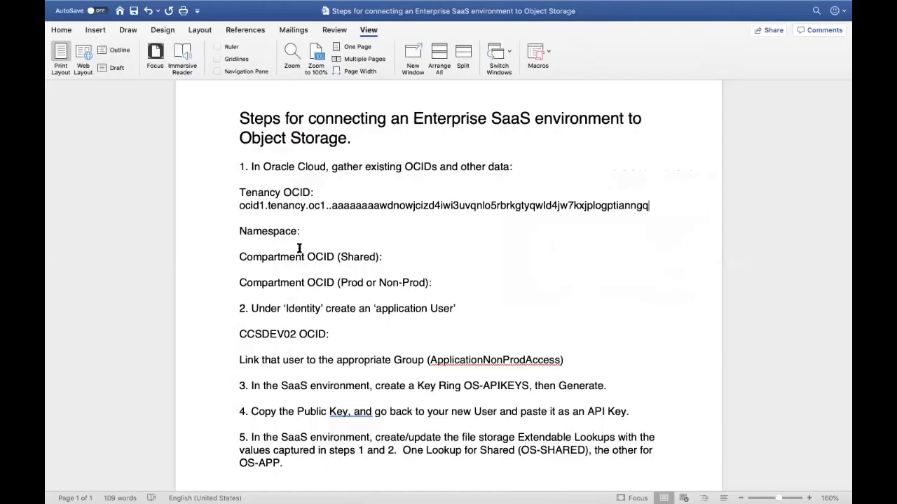
pyautogui.click(326, 230)
pyautogui.press('super+v')
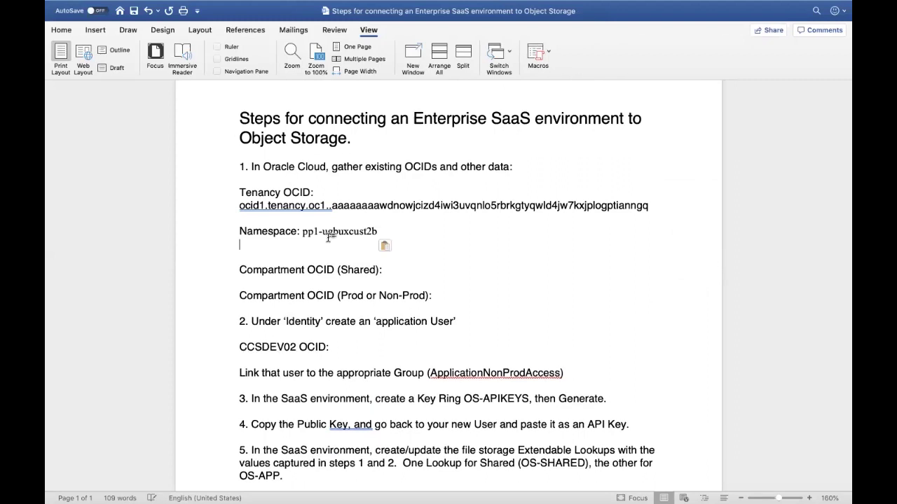
pyautogui.press('BackSpace')
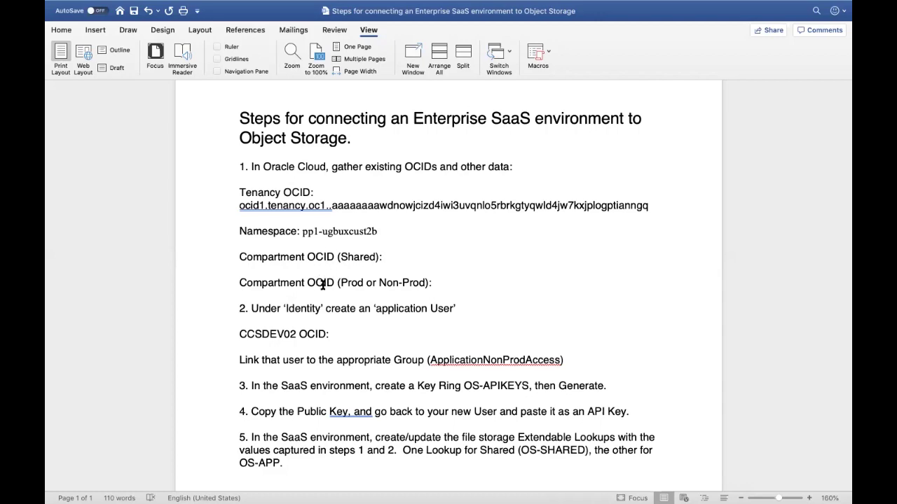
# Return to Oracle Cloud and open the details of the CCS-Shared compartment from the Identity compartments.
pyautogui.press('super+Tab')
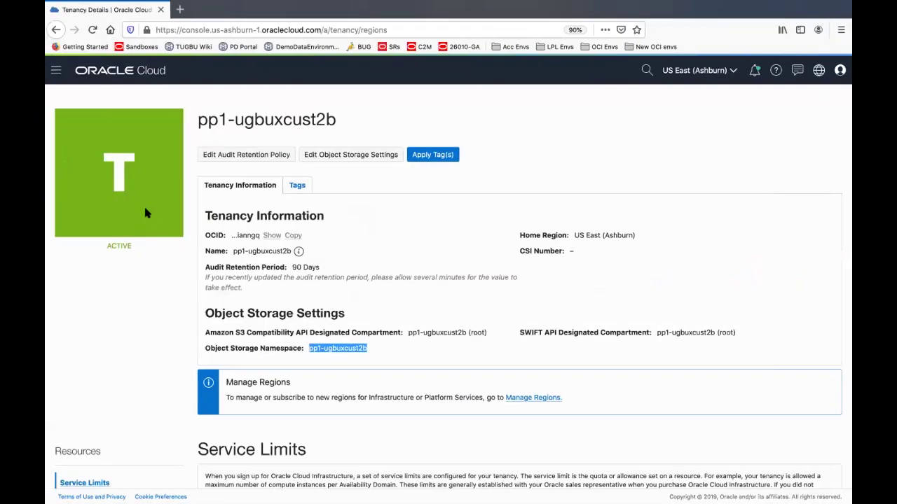
pyautogui.click(57, 70)
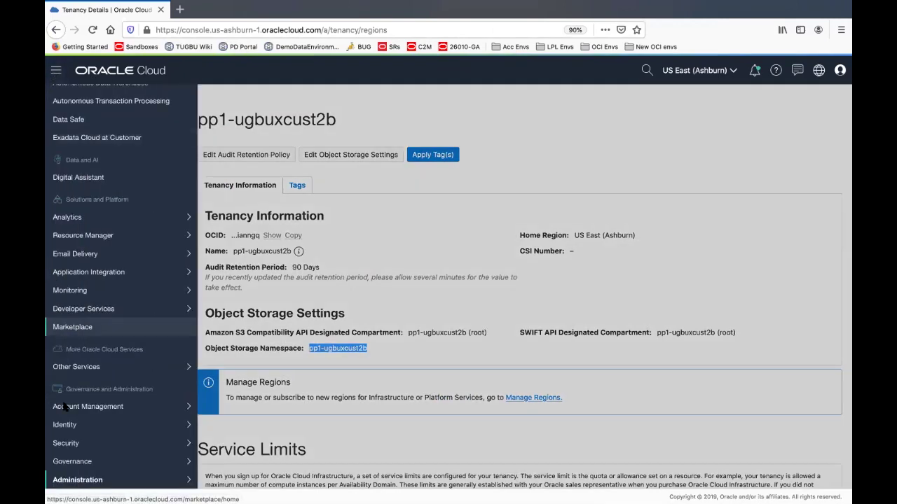
pyautogui.moveTo(66, 425)
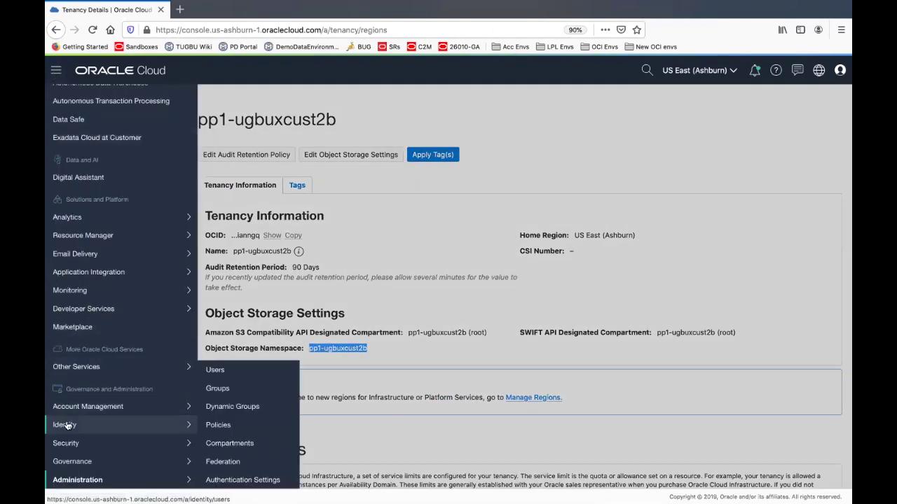
pyautogui.click(245, 446)
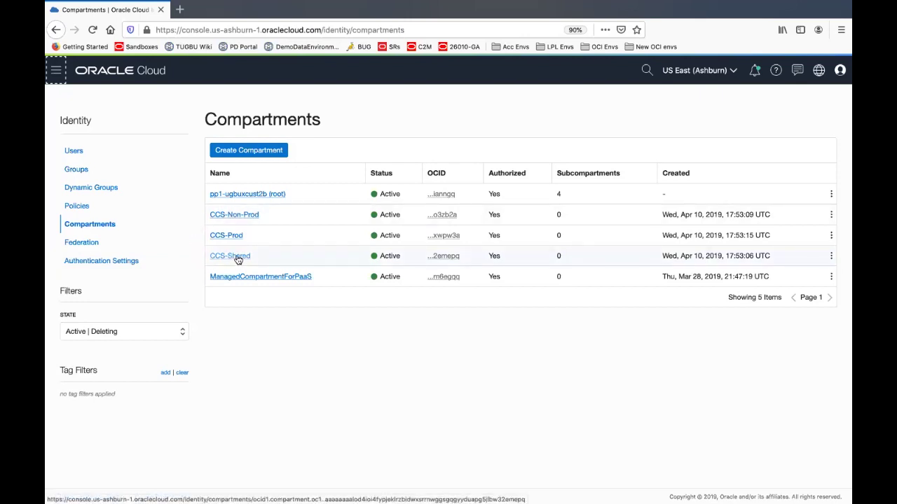
pyautogui.click(238, 260)
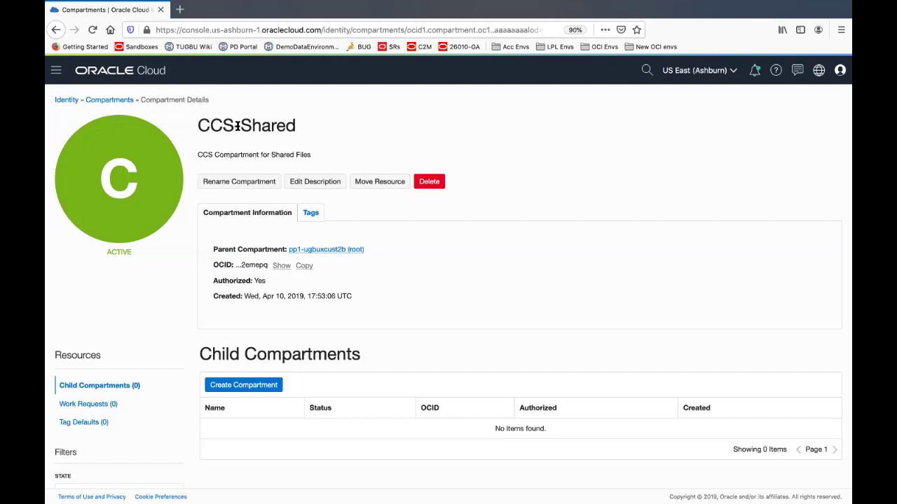
# Copy the CCS-Shared compartment's OCID and paste it on a new line under "Compartment OCID (Shared):" in Word.
pyautogui.click(304, 266)
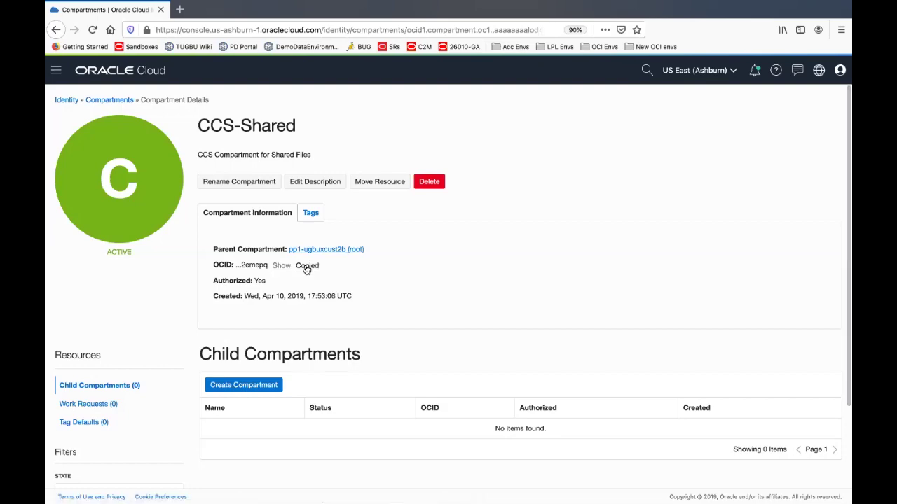
pyautogui.press('super+Tab')
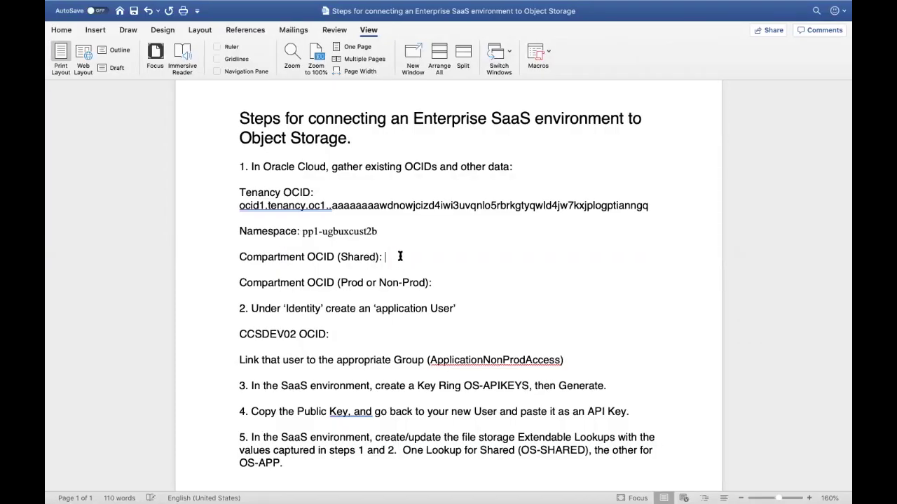
pyautogui.click(400, 256)
pyautogui.press('Return')
pyautogui.press('super+v')
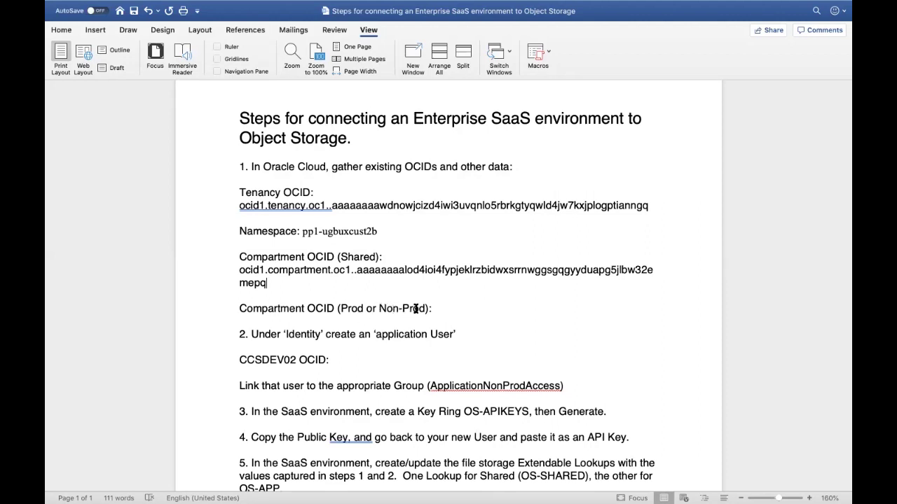
# Copy the CCS-Non-Prod compartment's OCID from Oracle Cloud onto a new line under "Compartment OCID (Prod or Non-Prod):" in Word.
pyautogui.press('super+Tab')
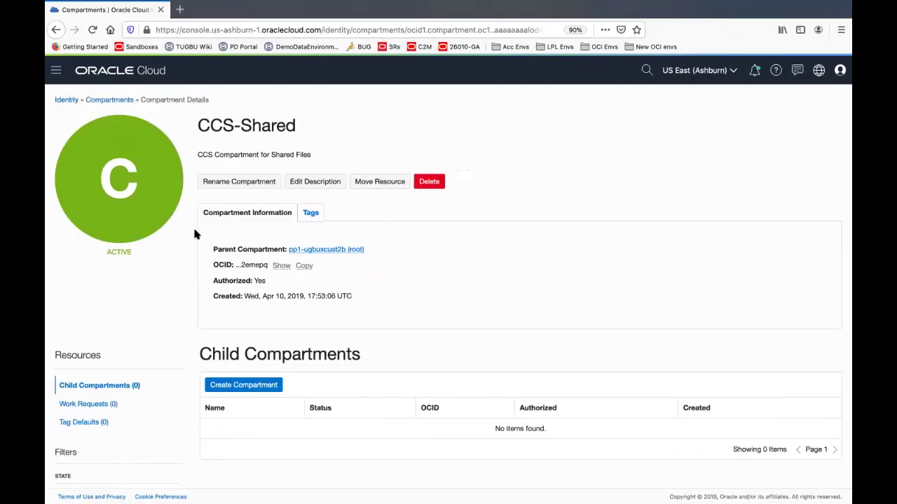
pyautogui.click(105, 101)
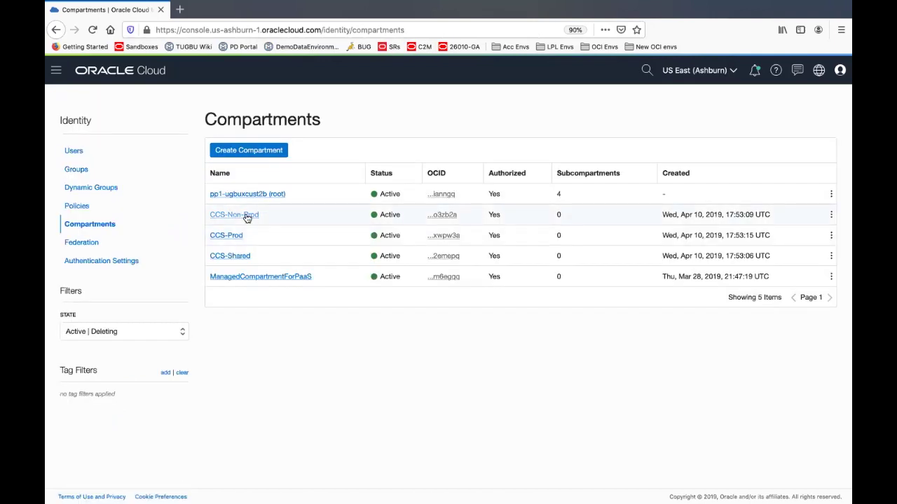
pyautogui.click(246, 216)
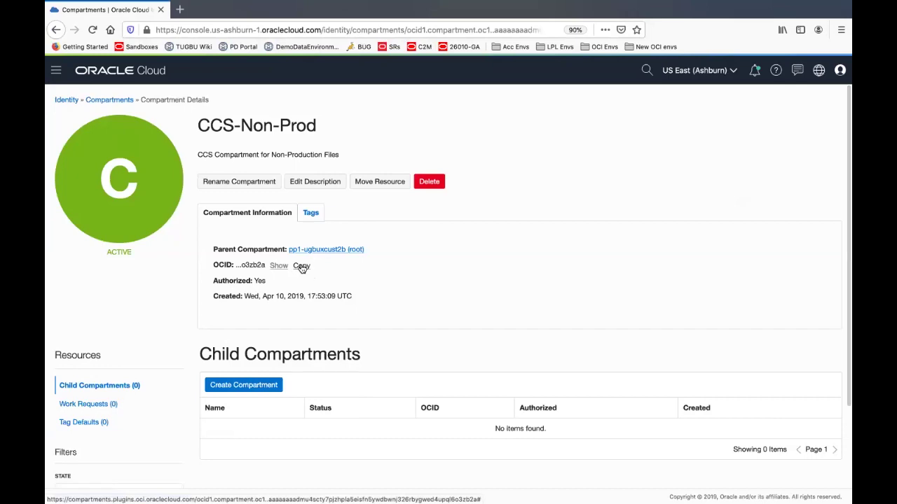
pyautogui.click(301, 266)
pyautogui.press('super+Tab')
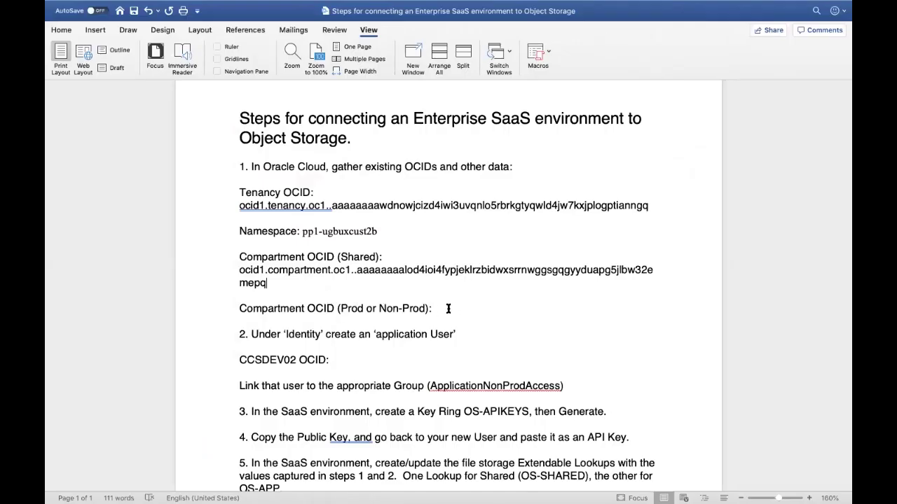
pyautogui.click(446, 307)
pyautogui.press('Return')
pyautogui.press('cmd+v')
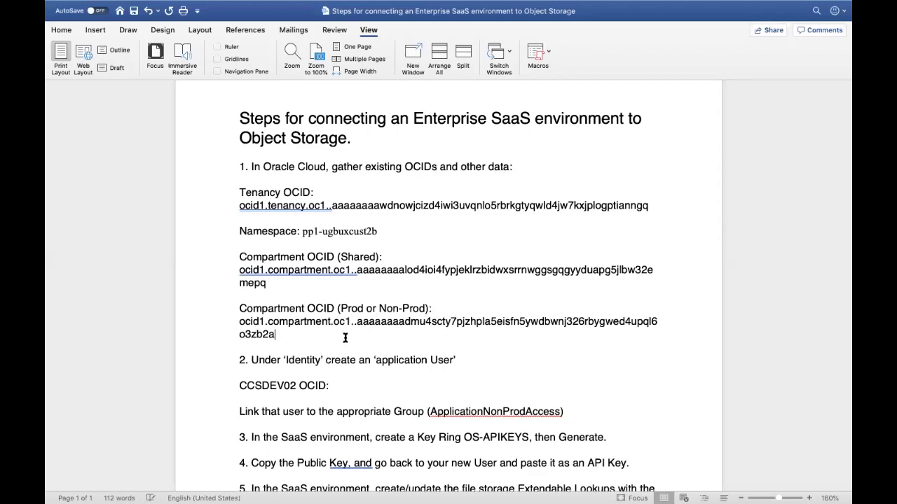
# Switch back to Oracle Cloud, open the Identity users list and copy the CCSDEV user's description.
pyautogui.scroll(-2, 400, 354)
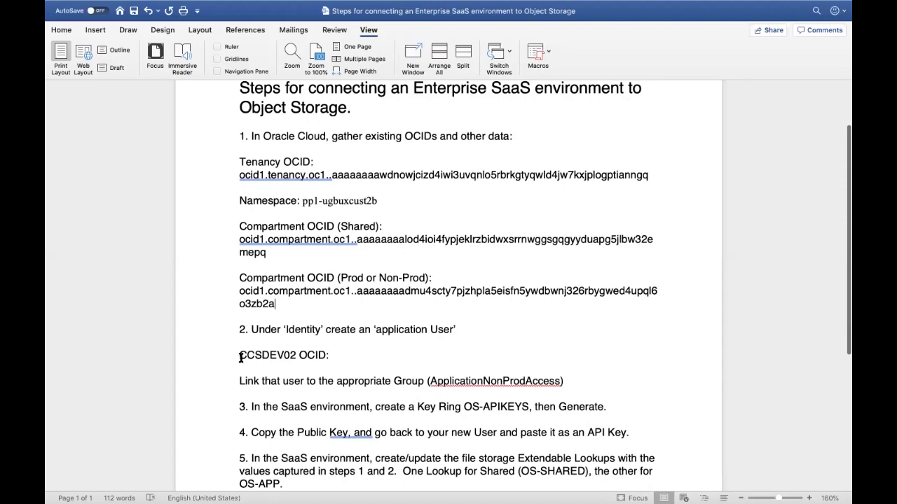
pyautogui.press('super+Tab')
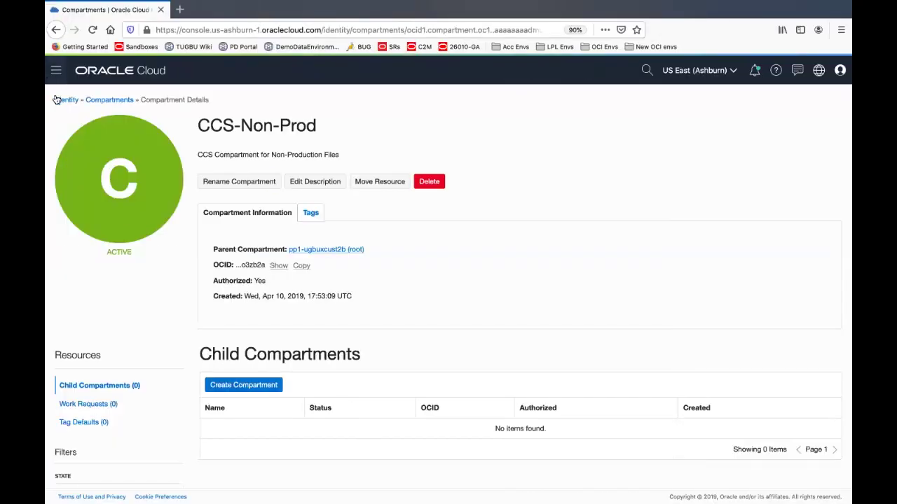
pyautogui.click(68, 100)
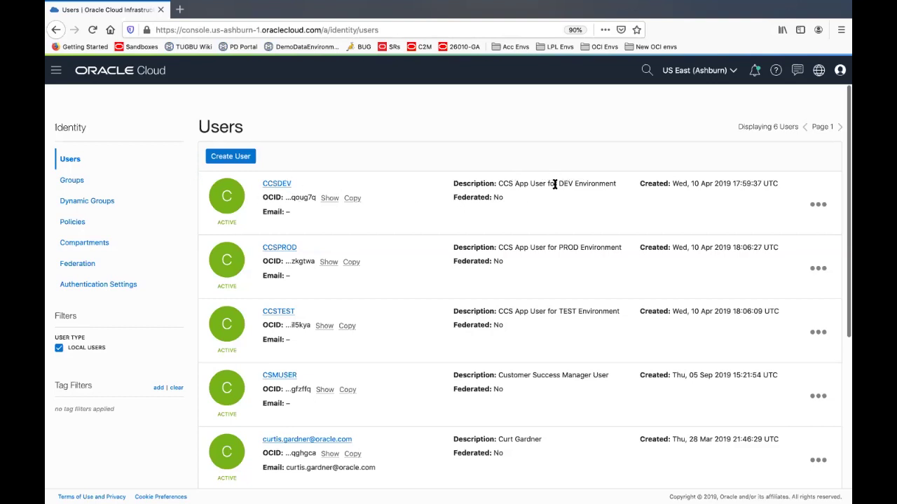
pyautogui.moveTo(499, 183); pyautogui.dragTo(617, 183)
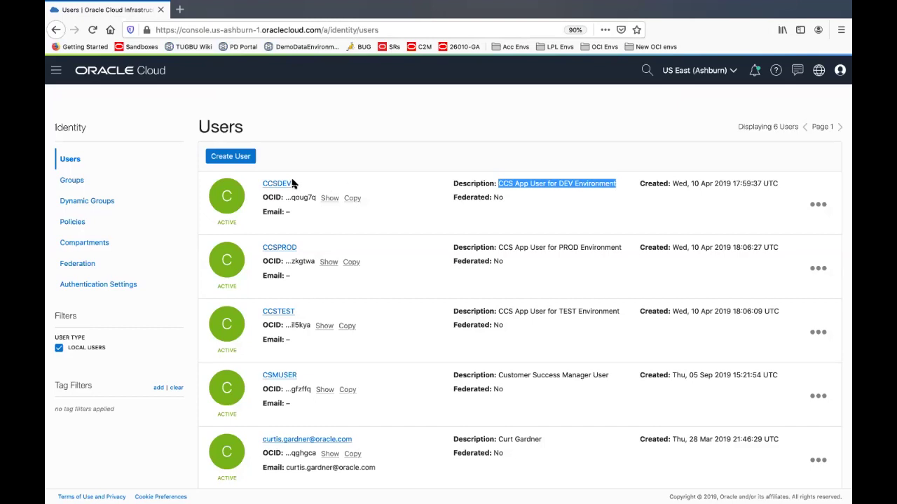
# Create a user named CCSDEV02 with the description "CCS App User for DEV Environment".
pyautogui.click(235, 157)
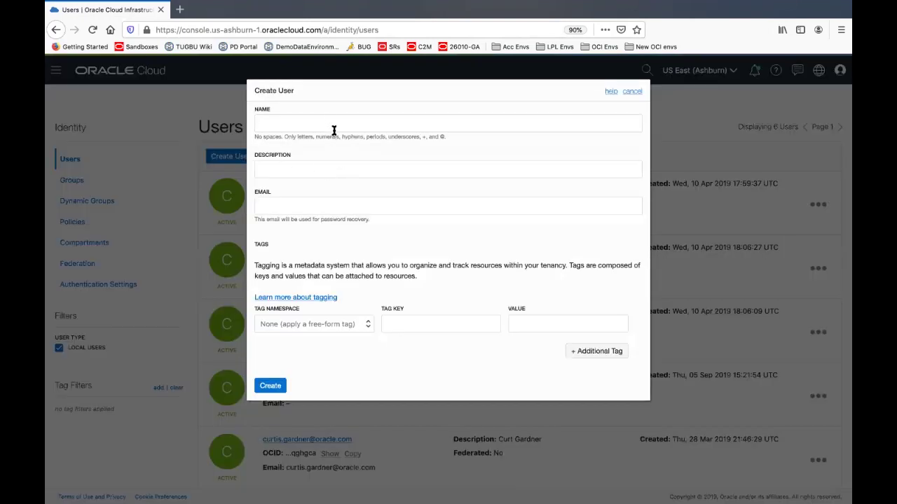
pyautogui.moveTo(390, 92); pyautogui.dragTo(461, 106)
pyautogui.click(432, 121)
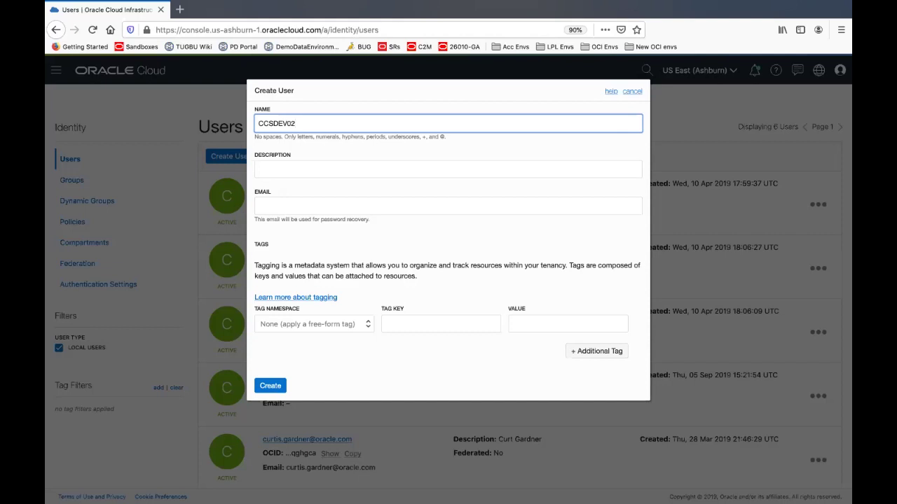
pyautogui.click(355, 172)
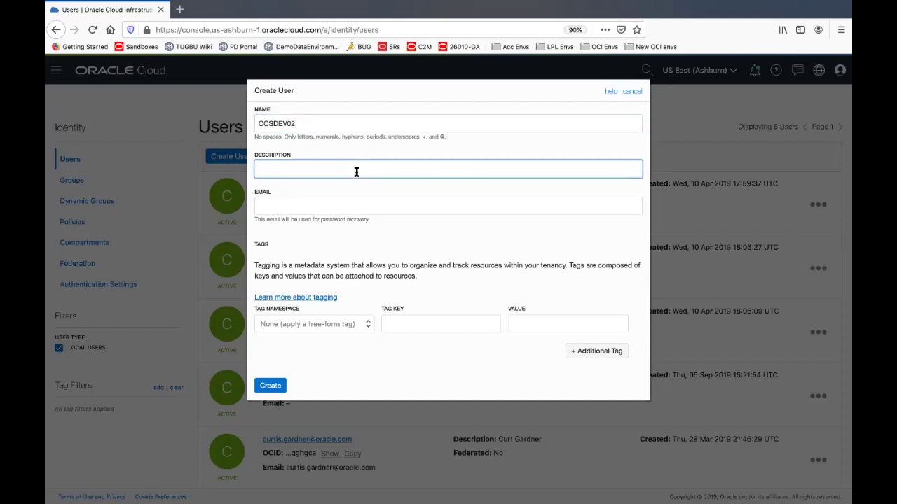
pyautogui.hotkey('ctrl', 'v')
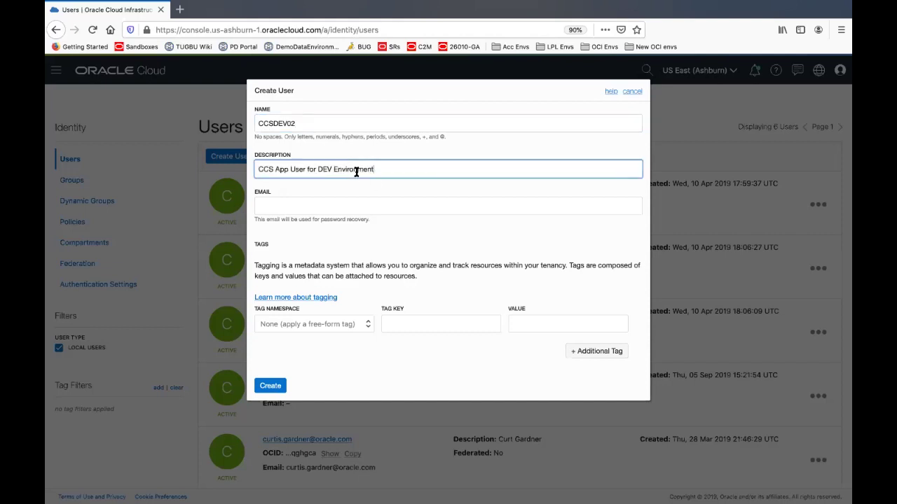
pyautogui.click(271, 386)
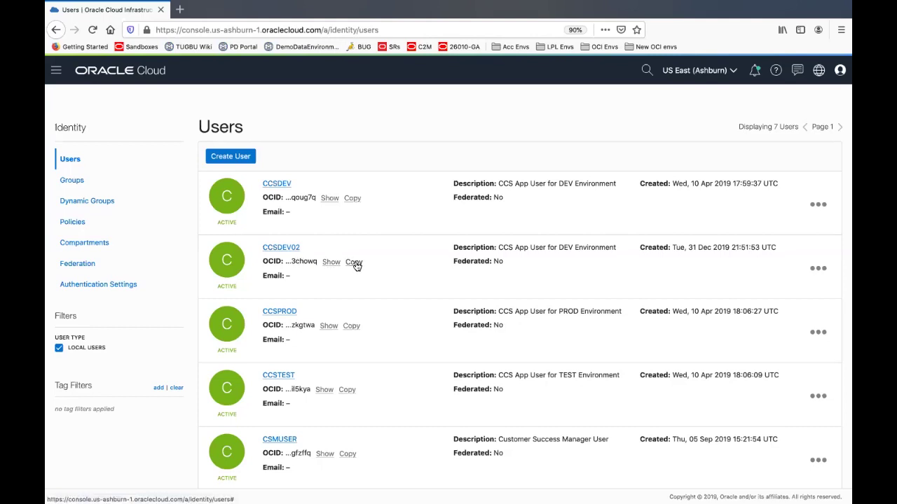
# Copy the CCSDEV02 user's OCID from Oracle Cloud and paste it on a new line under "CCSDEV02 OCID:" in Word.
pyautogui.click(353, 262)
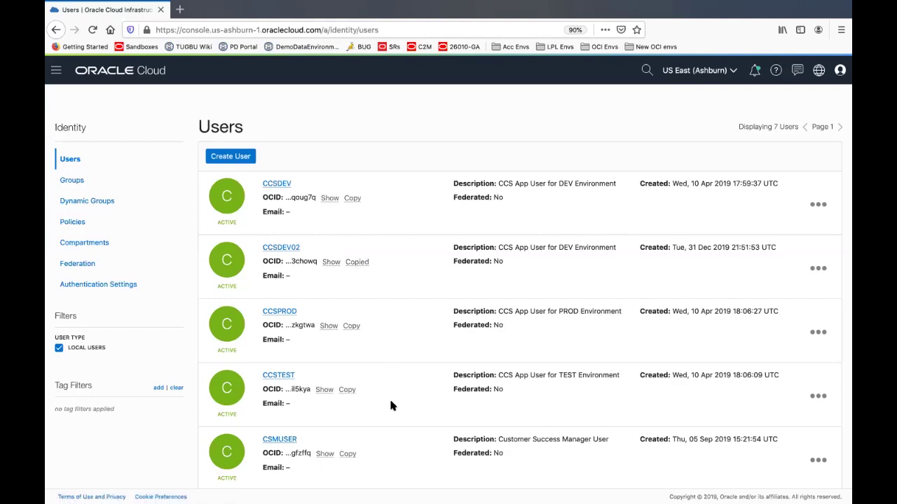
pyautogui.press('super+Tab')
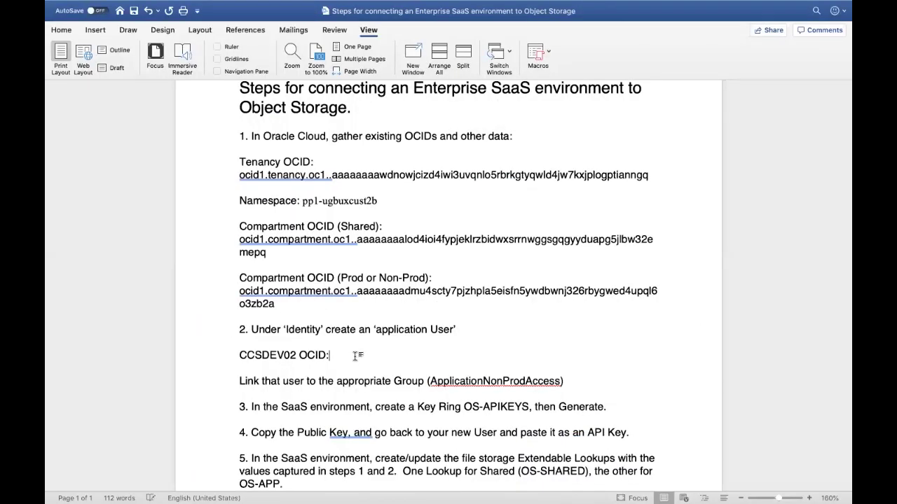
pyautogui.press('Return')
pyautogui.press('super+v')
pyautogui.scroll(-2, 343, 360)
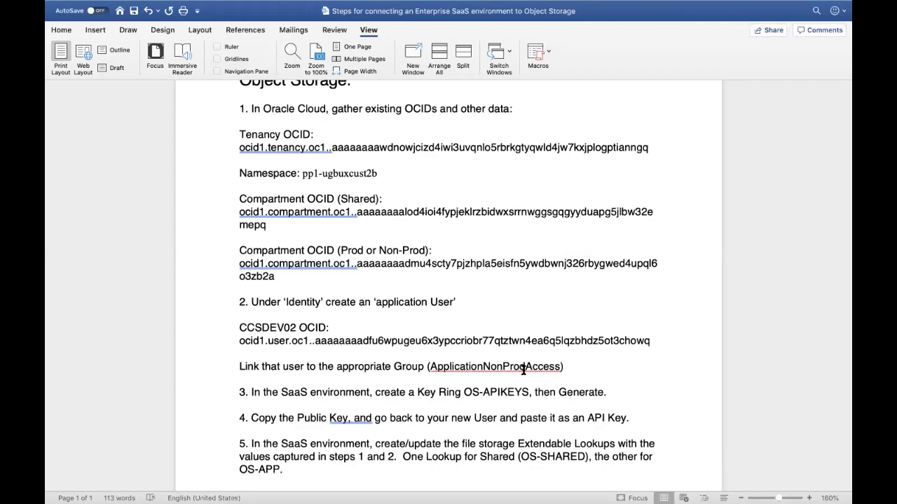
# Switch back to Oracle Cloud and add the CCSDEV02 user to the CCSObjectStorageAppNonProdAccess group.
pyautogui.press('super+Tab')
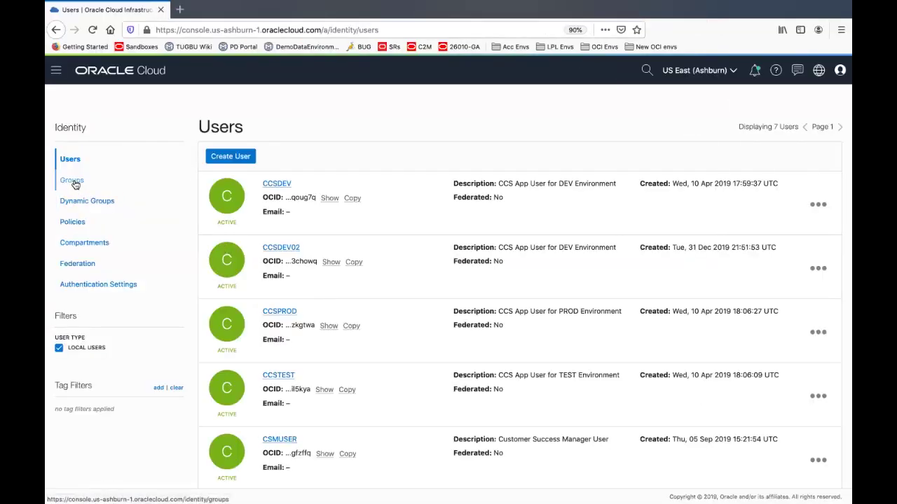
pyautogui.click(72, 181)
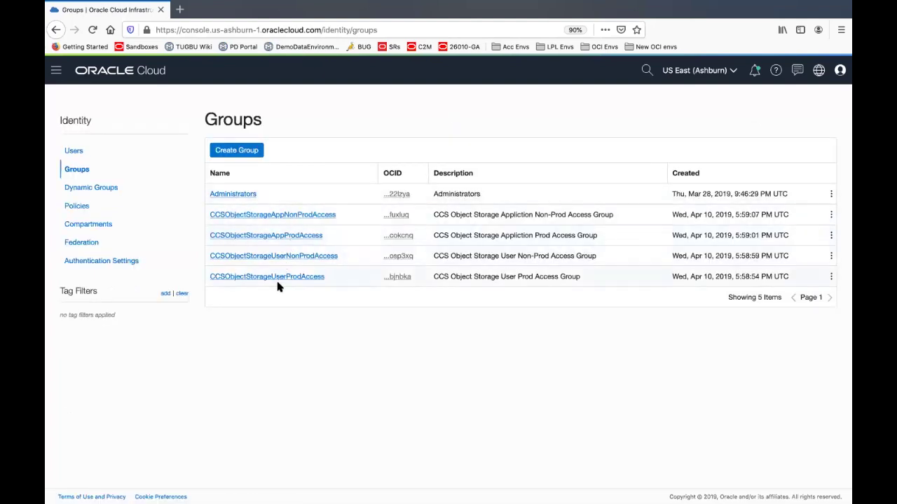
pyautogui.click(291, 217)
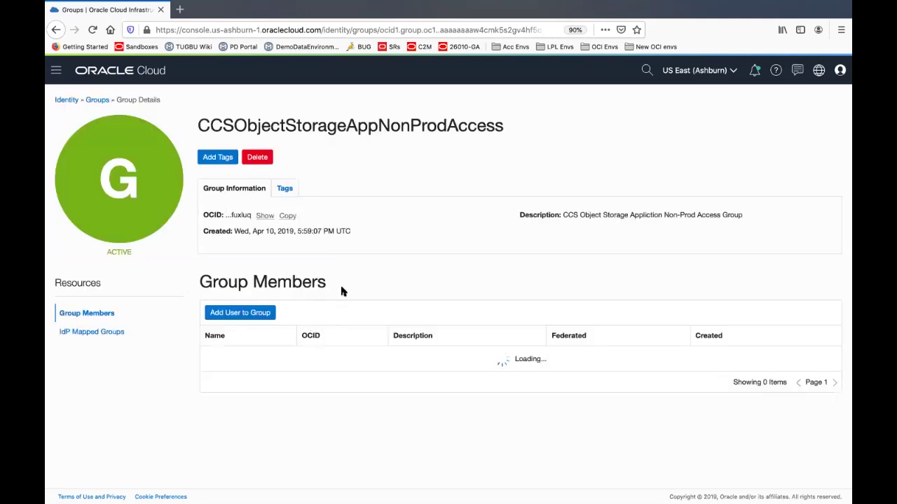
pyautogui.click(238, 314)
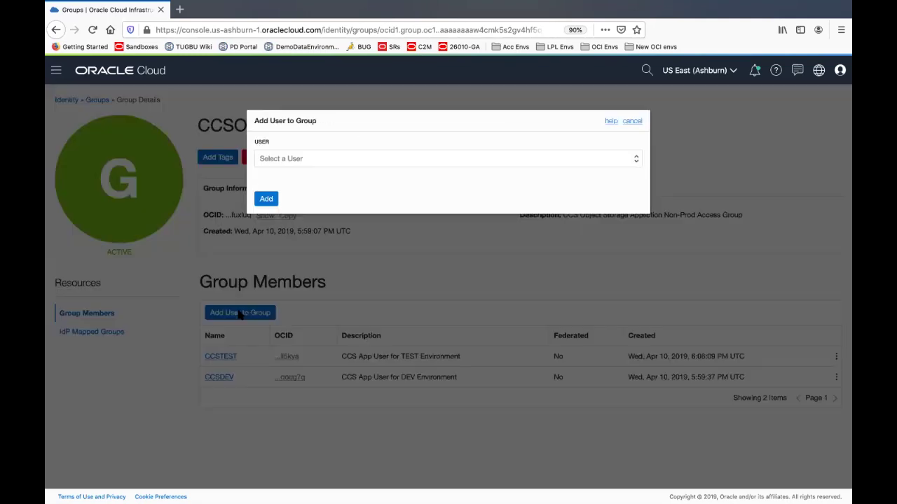
pyautogui.click(383, 159)
pyautogui.click(309, 184)
pyautogui.click(266, 200)
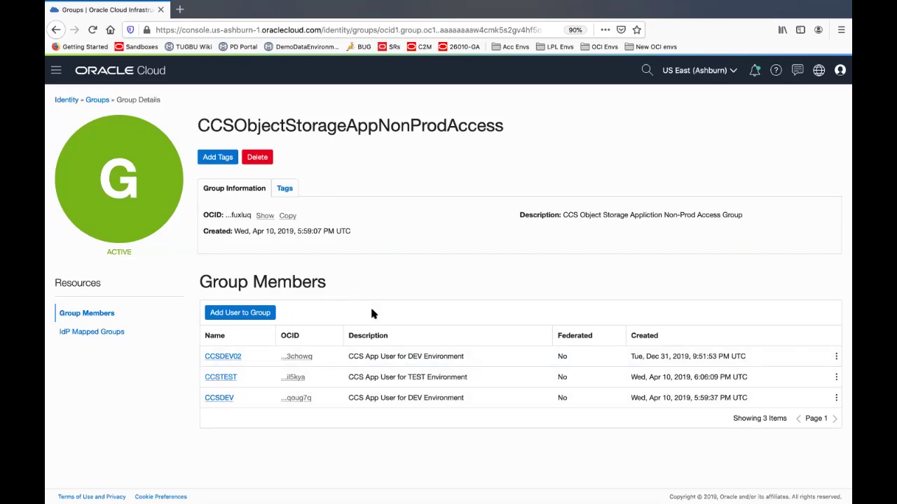
# Copy the key ring name OS-APIKEYS from step 3 of the Word document.
pyautogui.press('super+Tab')
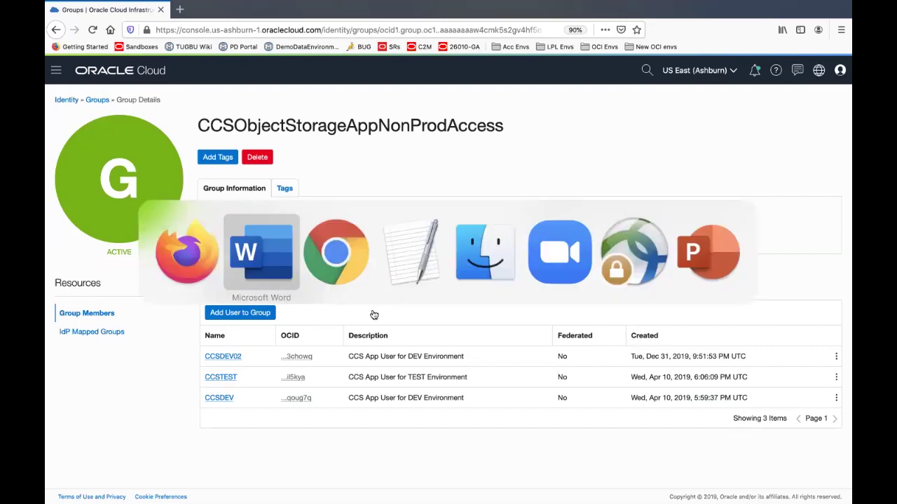
pyautogui.press('super+Tab')
pyautogui.click(343, 274)
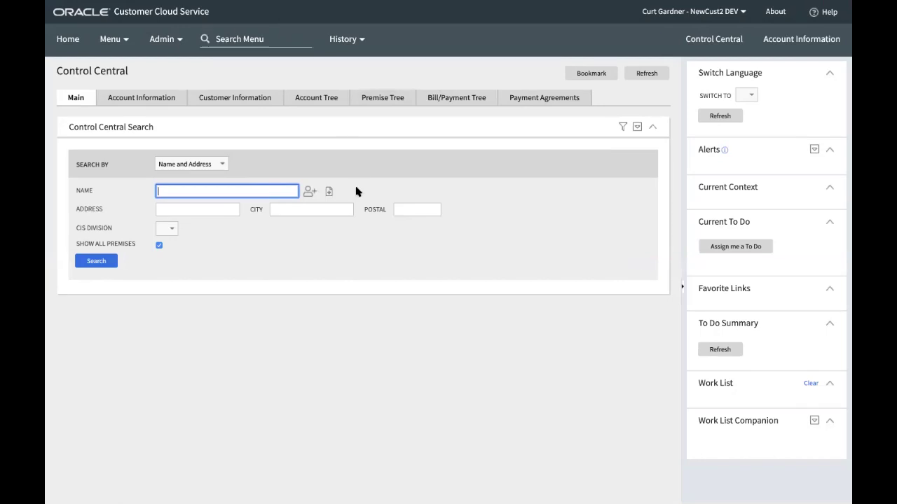
pyautogui.click(253, 38)
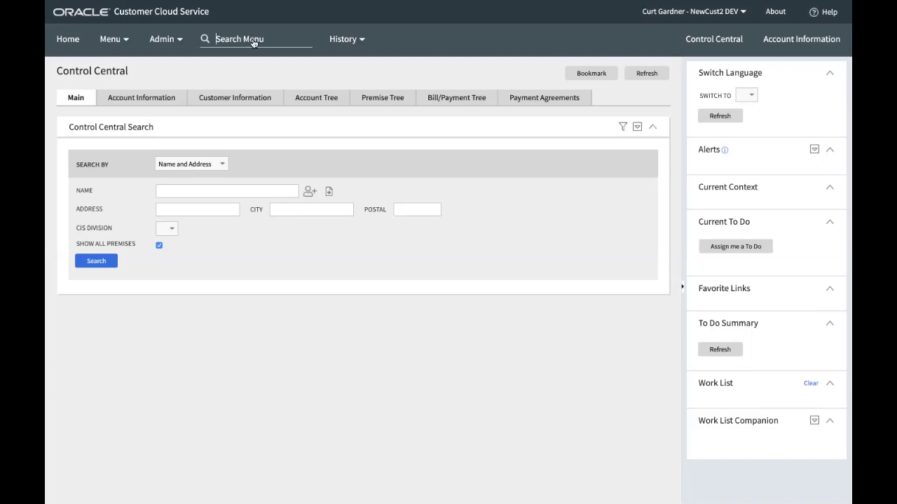
pyautogui.press('super+Tab')
pyautogui.press('super+Tab')
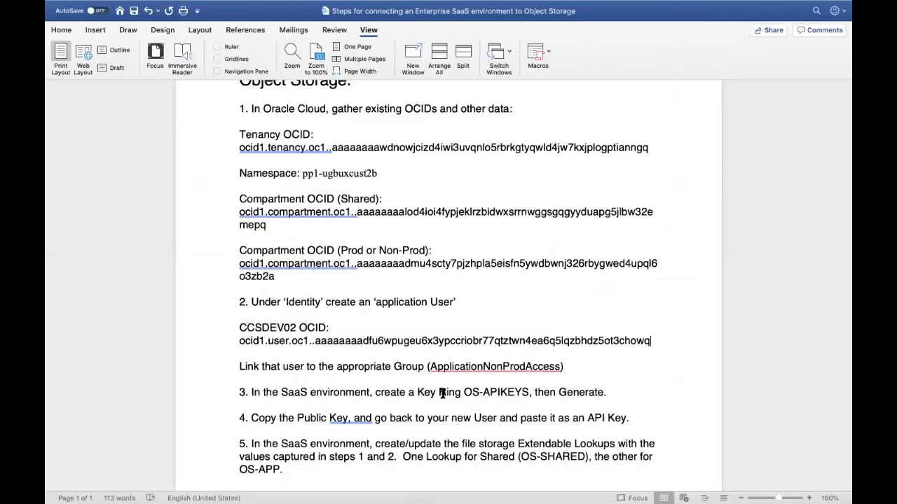
pyautogui.moveTo(465, 393); pyautogui.dragTo(497, 393)
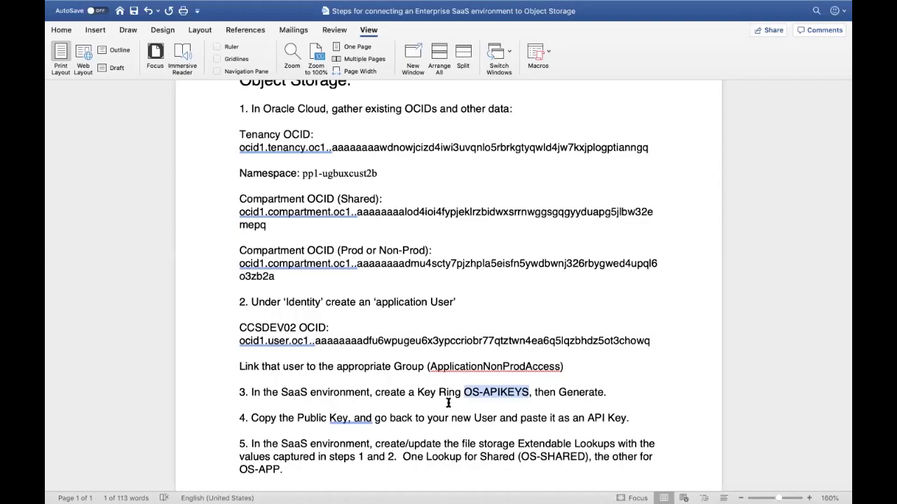
# Switch to Oracle Customer Cloud Service and open the Key Ring page by searching for "Key".
pyautogui.press('super+Tab')
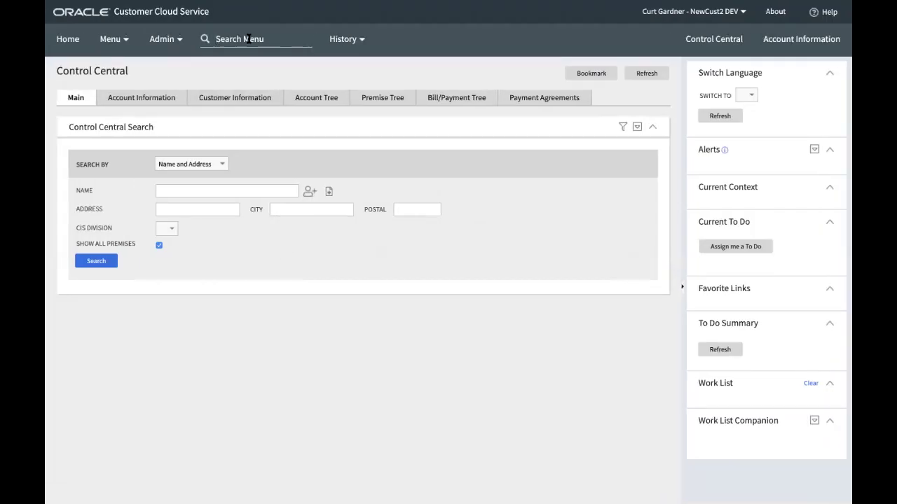
pyautogui.click(248, 39)
pyautogui.write('Key')
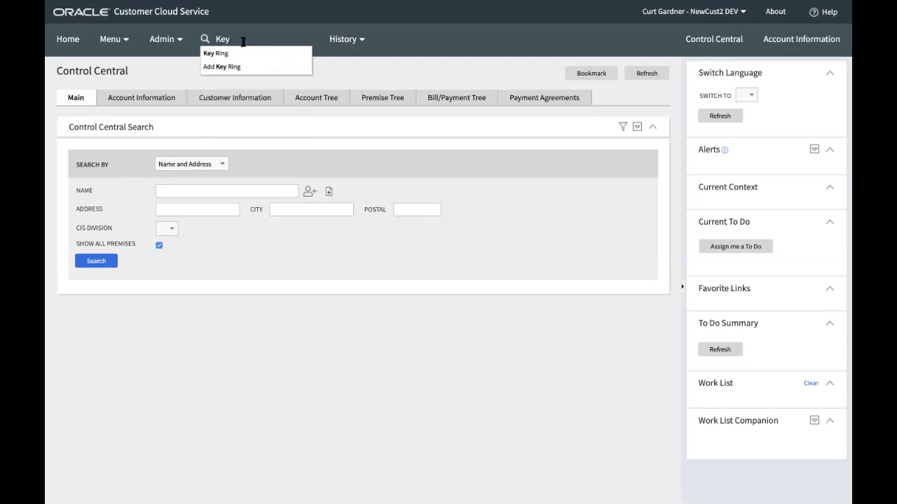
pyautogui.click(219, 54)
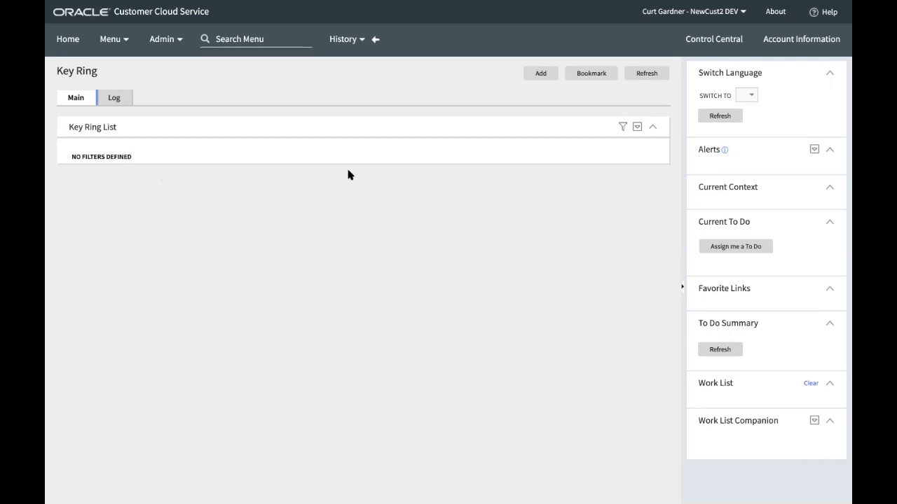
# Add a key ring named OS-APIKEYS with the description OS-APIKEYS and save it.
pyautogui.click(540, 73)
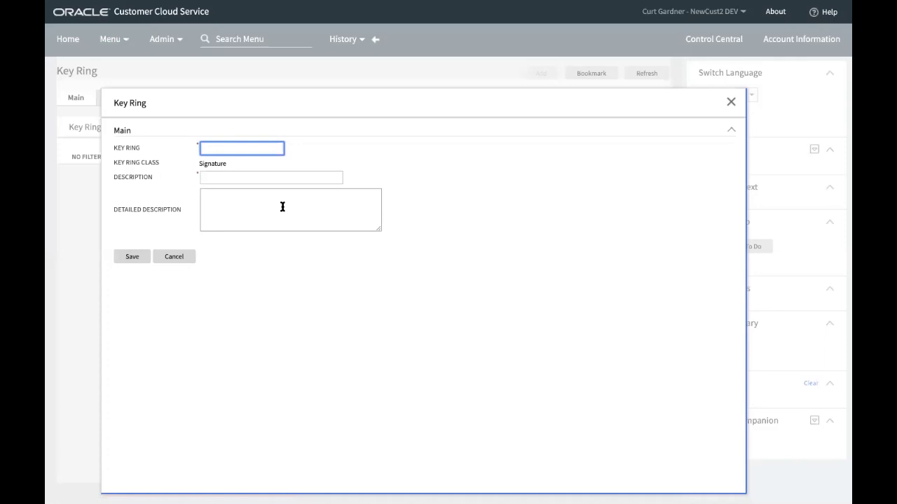
pyautogui.hotkey('ctrl', 'v')
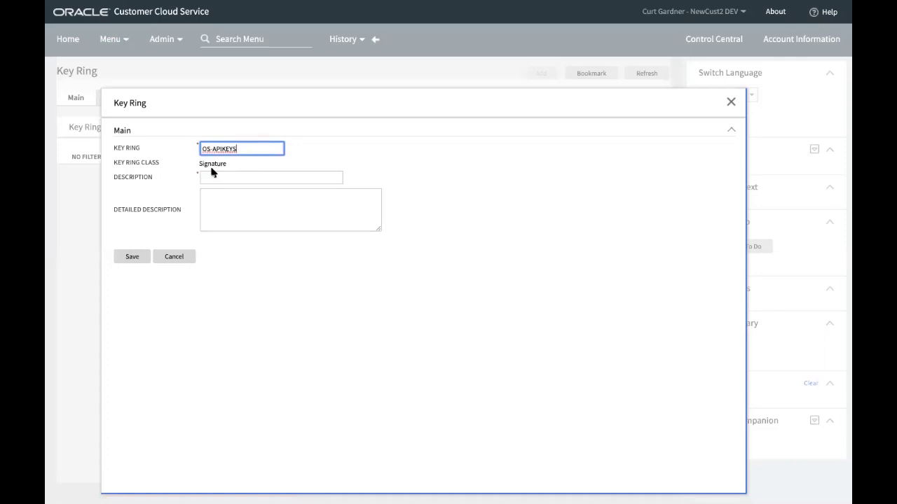
pyautogui.click(232, 176)
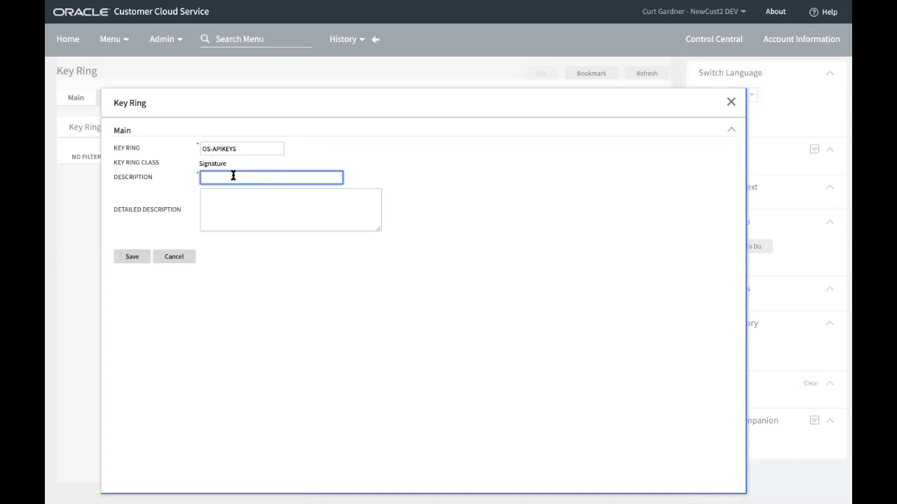
pyautogui.hotkey('ctrl', 'v')
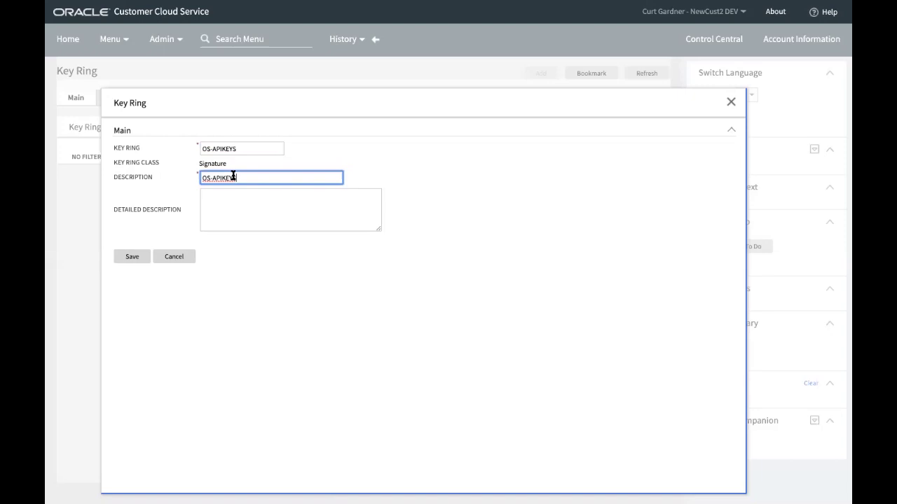
pyautogui.click(133, 258)
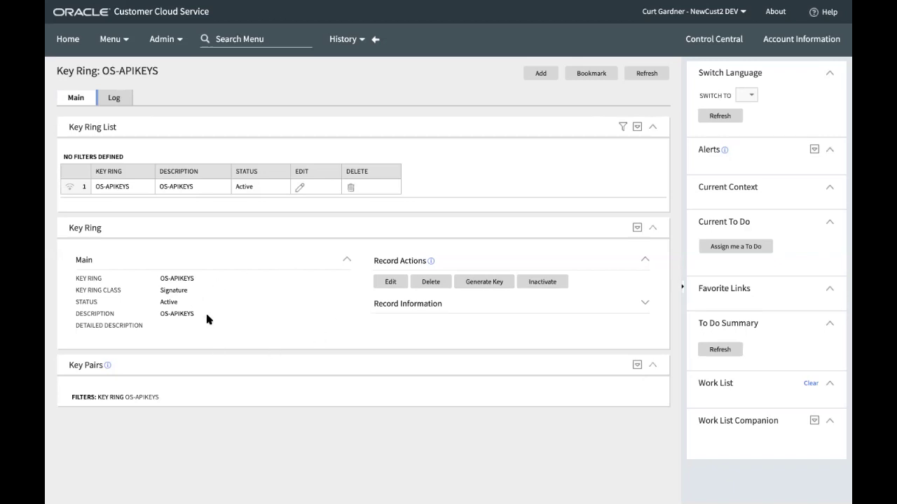
# Generate a key pair for the OS-APIKEYS key ring and activate it.
pyautogui.click(486, 282)
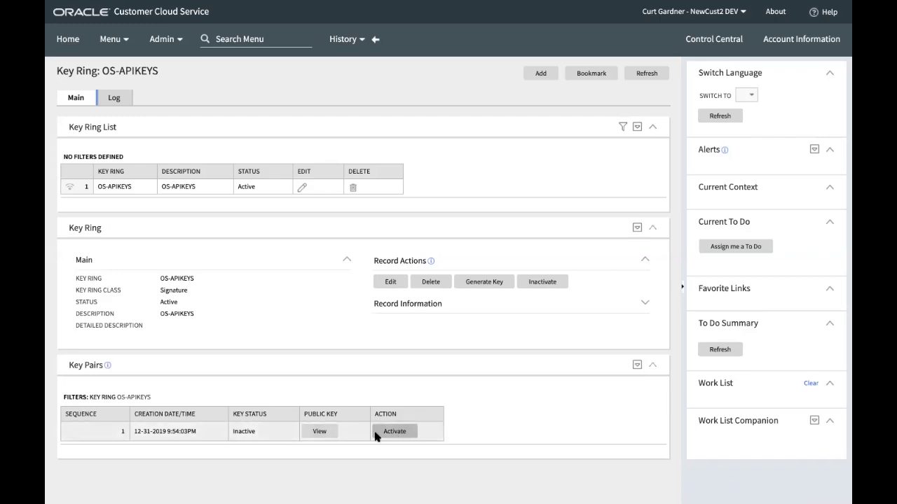
pyautogui.click(401, 433)
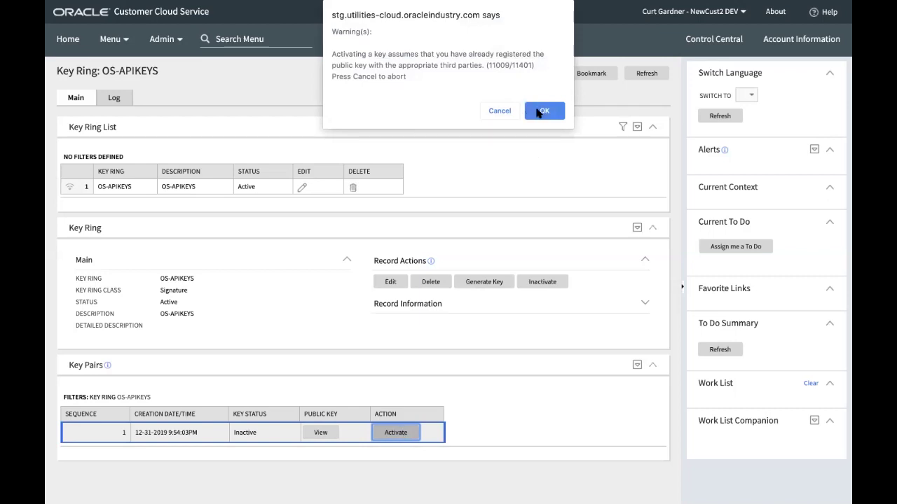
pyautogui.click(540, 111)
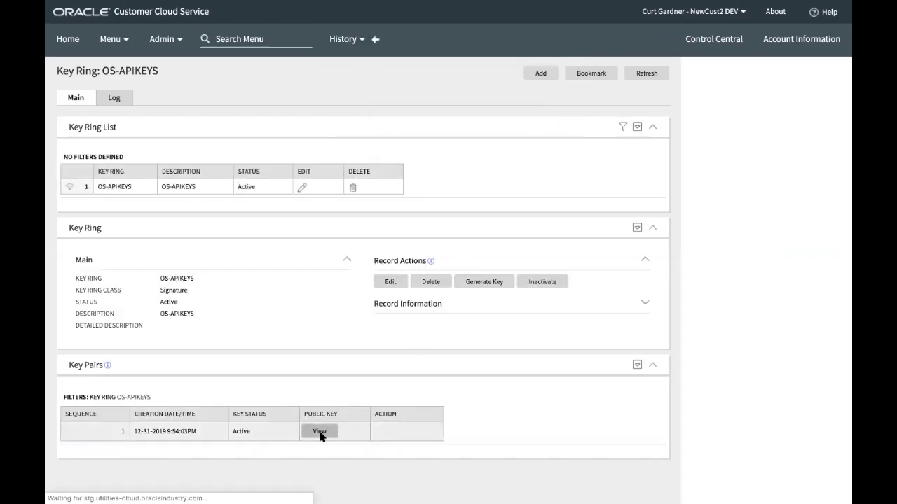
# Copy the OS-APIKEYS key pair's public key and add it as an API key to the CCSDEV02 user in Oracle Cloud.
pyautogui.click(320, 432)
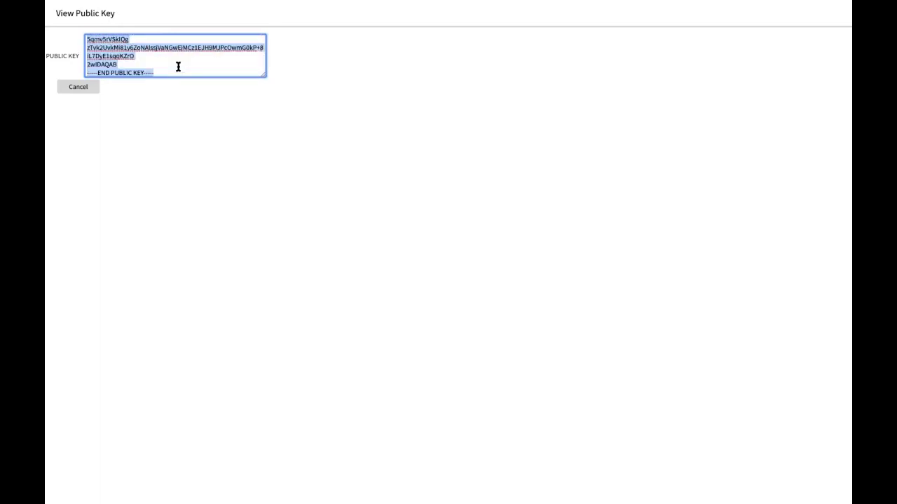
pyautogui.click(77, 86)
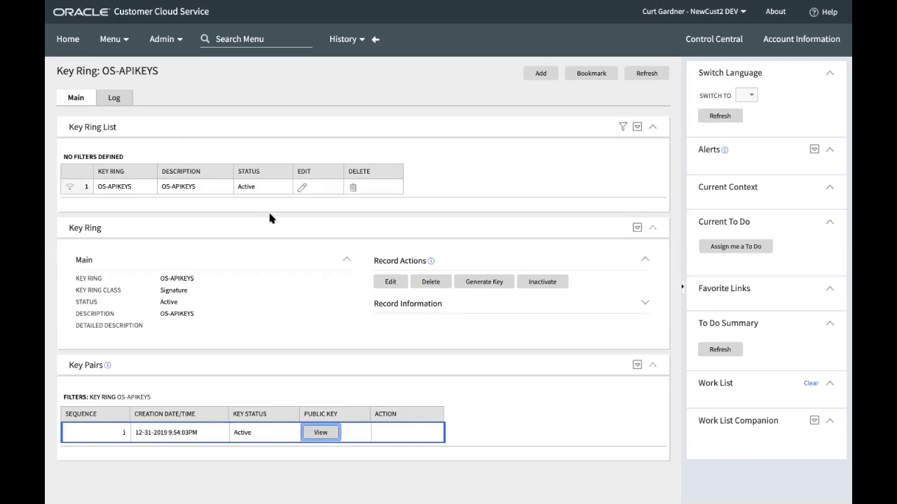
pyautogui.press('super+Tab')
pyautogui.press('super+Tab')
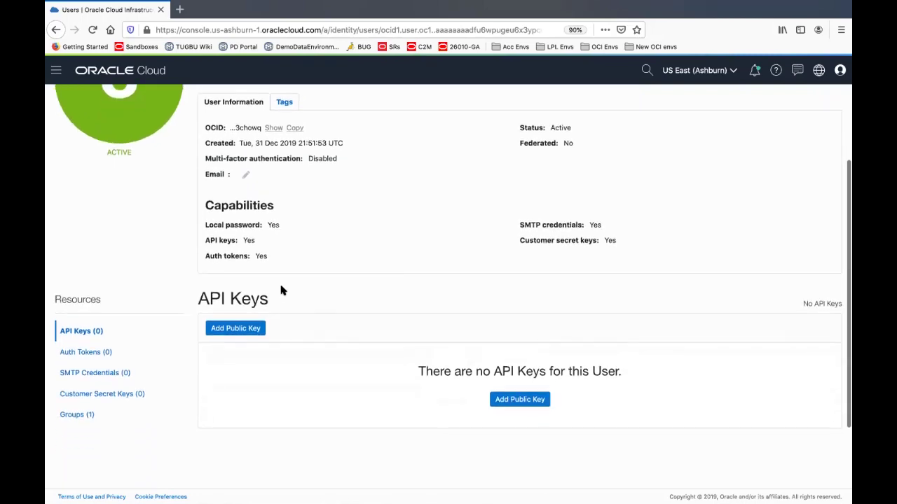
pyautogui.scroll(3, 280, 281)
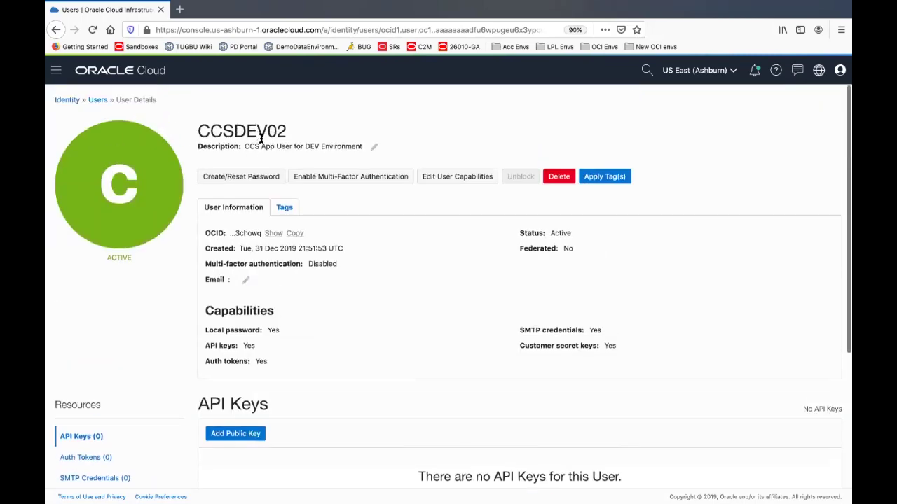
pyautogui.scroll(-3, 341, 302)
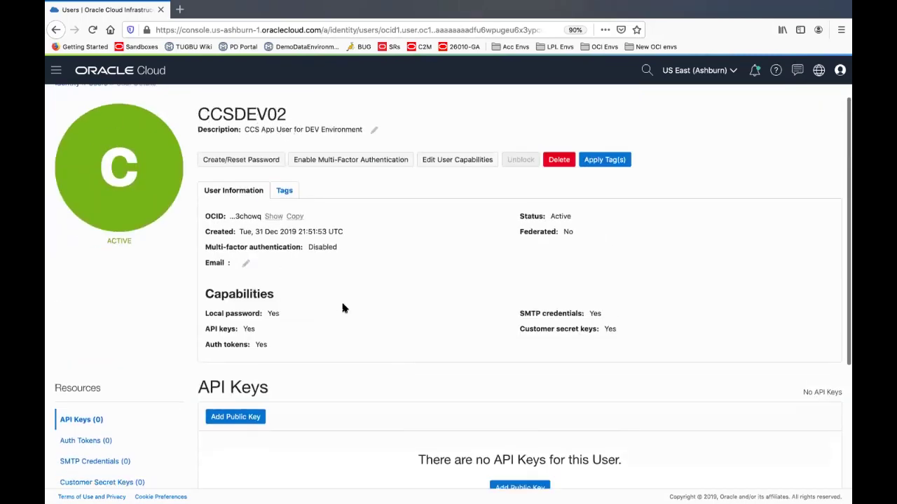
pyautogui.click(236, 297)
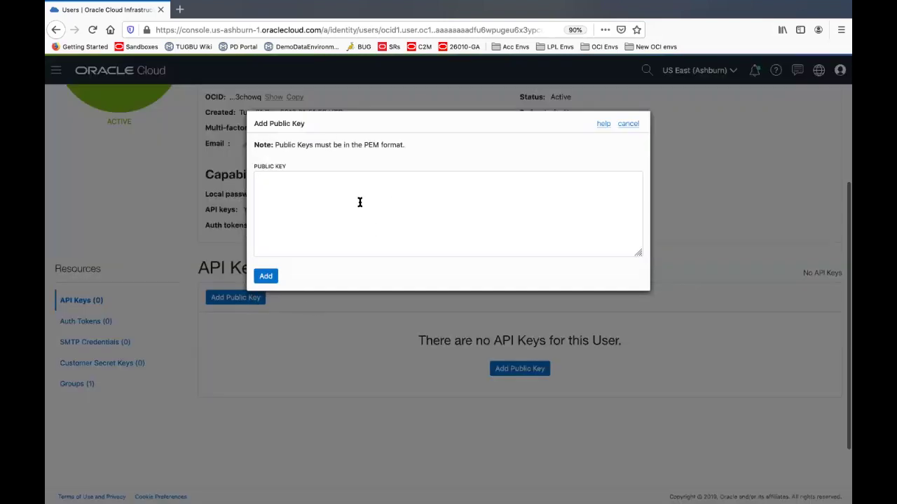
pyautogui.write('-----BEGIN PUBLIC KEY----- MIIBIjANBgkqhkiG9w0BAQEFAAOCAQ8AMIIBCgKCAQEAg5hKhpMRrWqkwx5OpHlo H2Dwgiq7lBxzK0TlMkKcR6DTFYu4wZ+H6qEqF4Y55NXBmCFfVoXkkhZfuUwz0Hc4 rJ2rcFQdKmShHWgogqVBvrm5eR7AS36fg+VT9K5rK+UM5GHqdI/TtnMUCFEh6jle uSPRRI5aT9iE+KvaDdNaheB0DHHwjIGimUREUzyKLcvjXMW/YuDap/EIHkjHp7v9 A+a0+y6g872iMDcN7/UIvxD+WwjSQYWelytiYln+zDSK7d//s/Cd5qmv5rVSkIQg zTvk2UvkMi8ly6ZoNAlssjVaNGwEjMCz1EJH9MJPcOwmG0kP+8iL7DyE1sqgKZrO 2wIDAQAB -----END PUBLIC KEY-----')
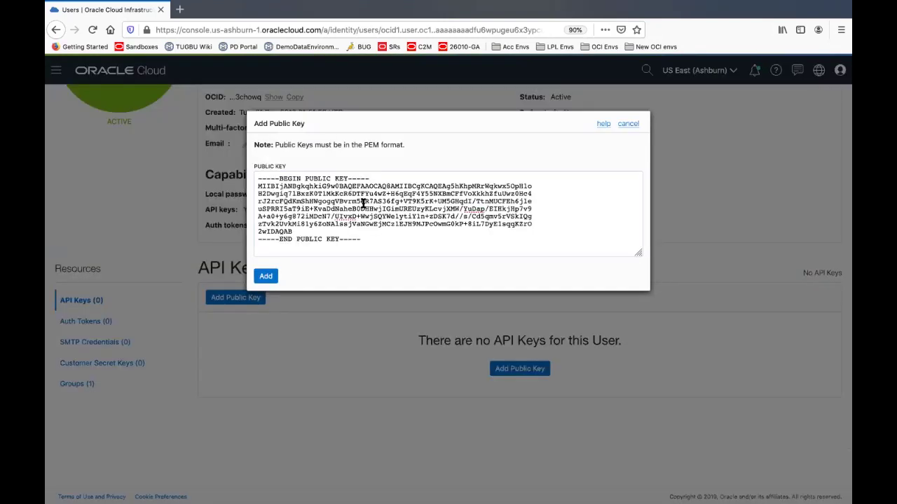
pyautogui.click(265, 277)
pyautogui.click(265, 278)
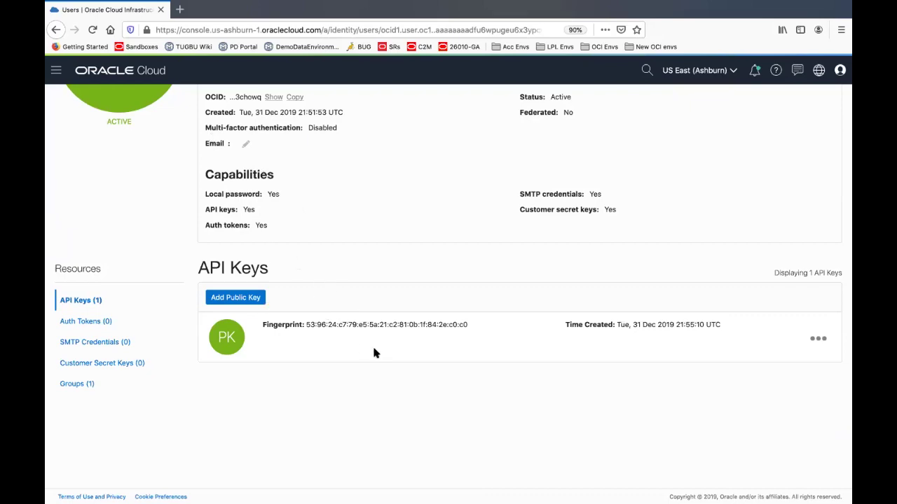
# Read step 5 about the file storage Extendable Lookups in Word, and switch back to Customer Cloud Service.
pyautogui.press('super+Tab')
pyautogui.press('super+Tab')
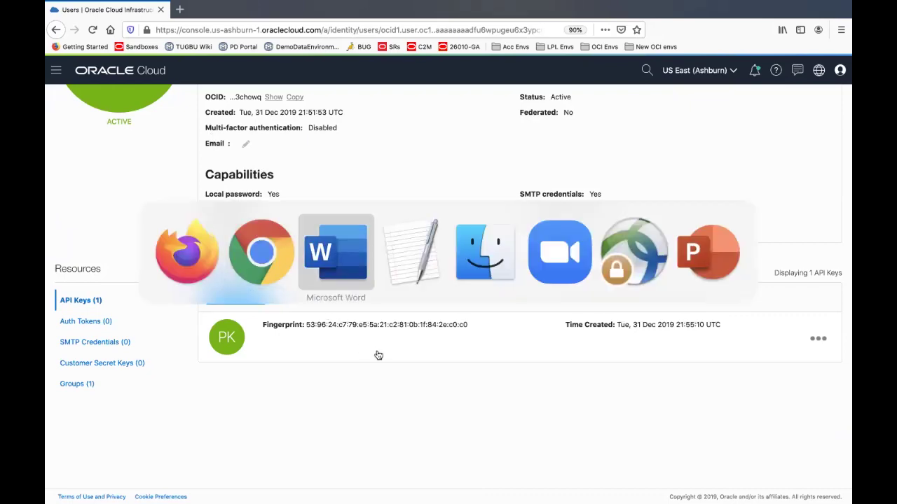
pyautogui.scroll(-3, 314, 364)
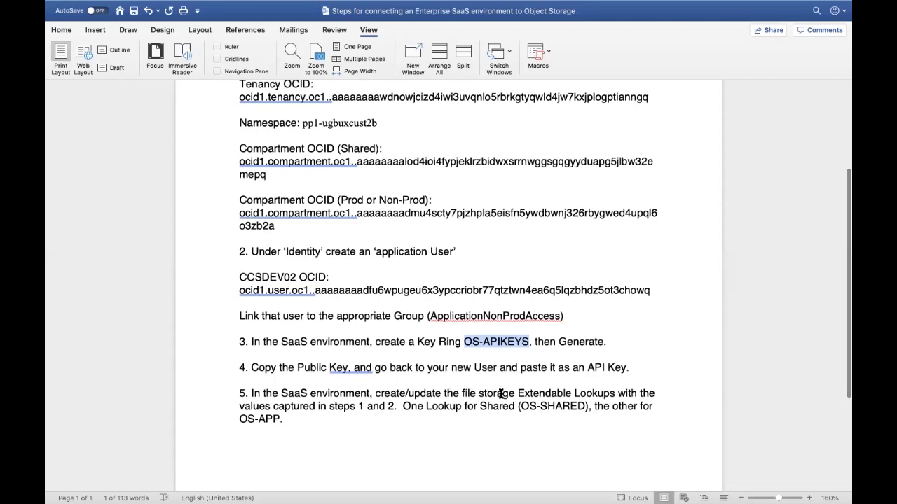
pyautogui.press('super+Tab')
pyautogui.press('super+Tab')
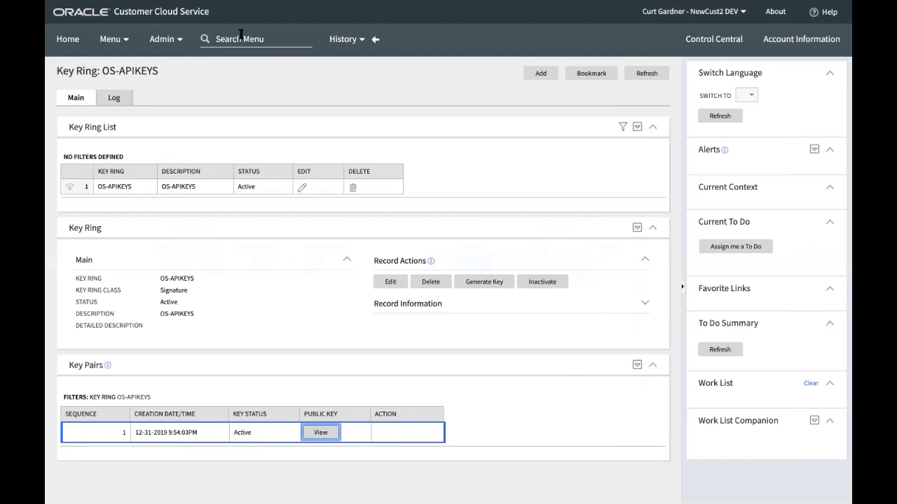
# Find the Extendable Lookup page through the menu search and open it.
pyautogui.click(237, 39)
pyautogui.write('Ev')
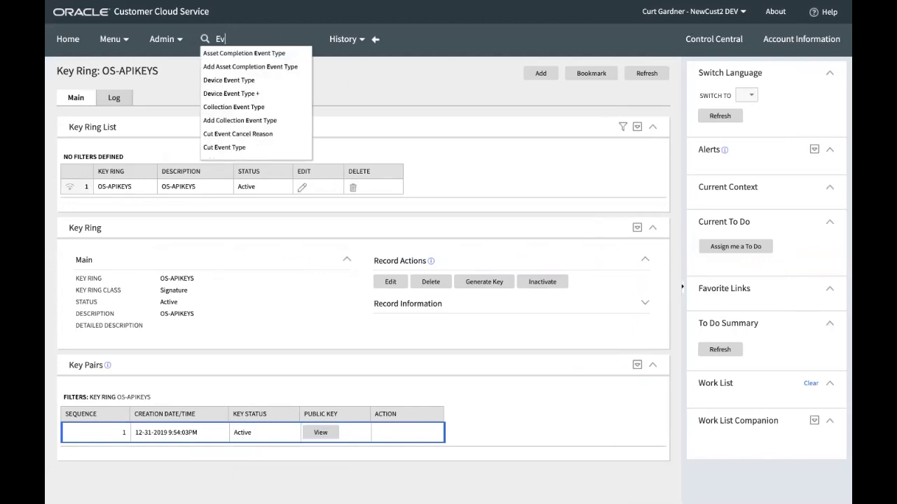
pyautogui.press('BackSpace')
pyautogui.write('xten')
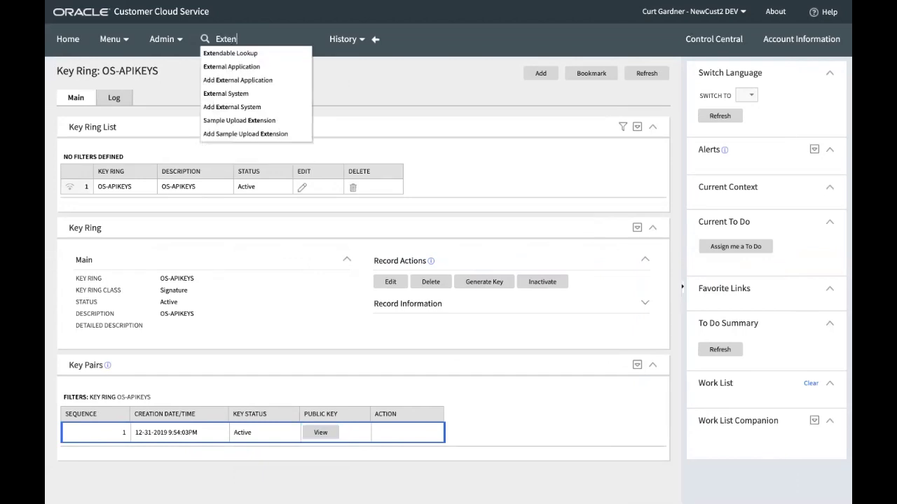
pyautogui.click(215, 54)
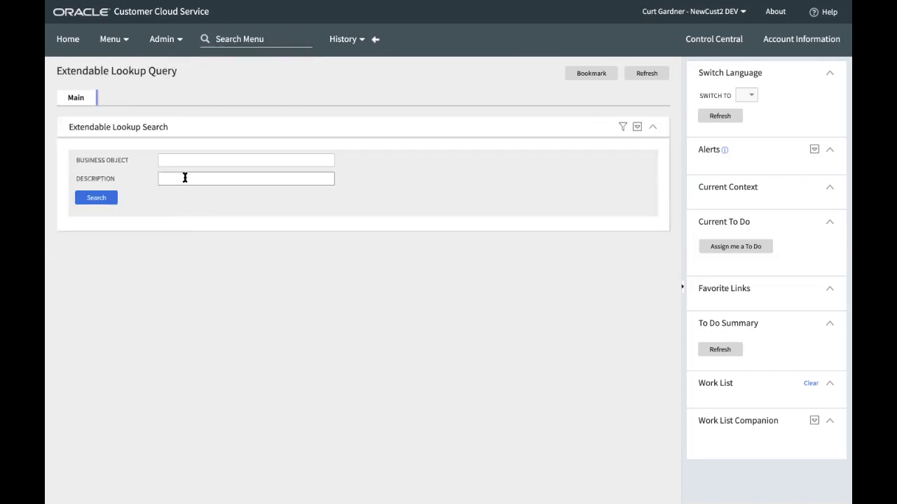
# Search the extendable lookups by the description "file" and open File Storage Configuration.
pyautogui.click(184, 178)
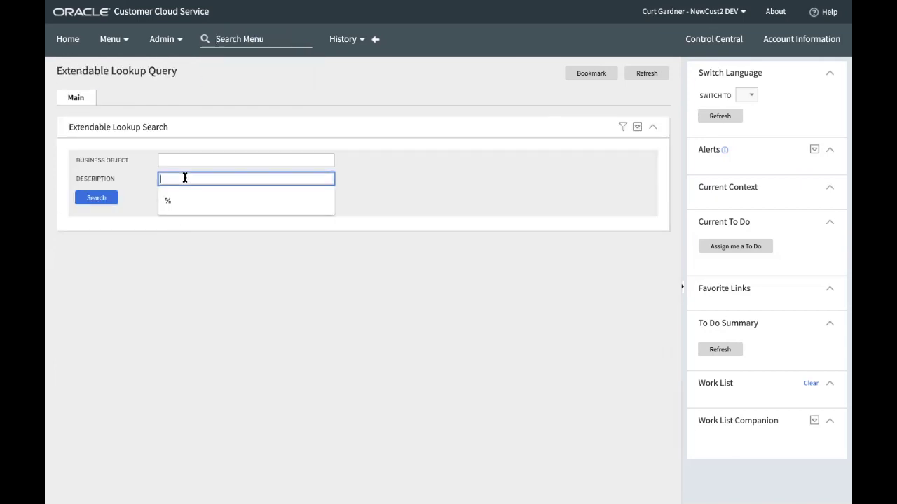
pyautogui.write('fil')
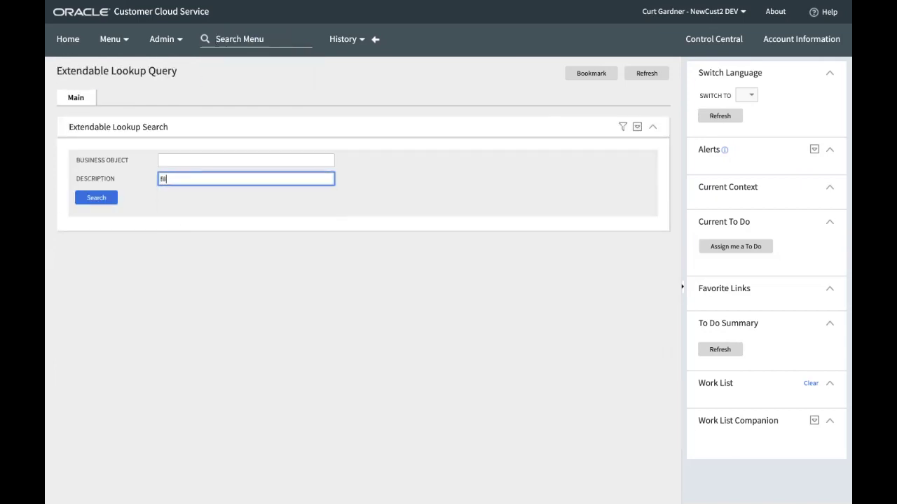
pyautogui.write('e')
pyautogui.click(112, 198)
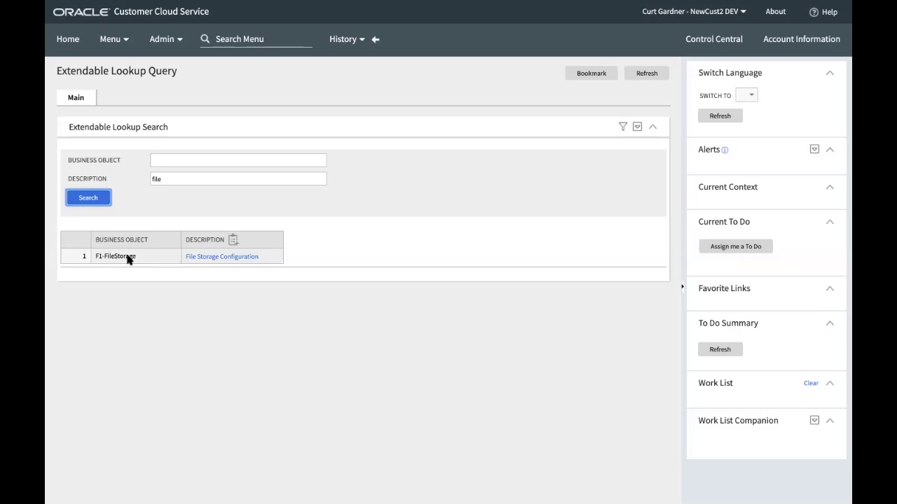
pyautogui.click(221, 258)
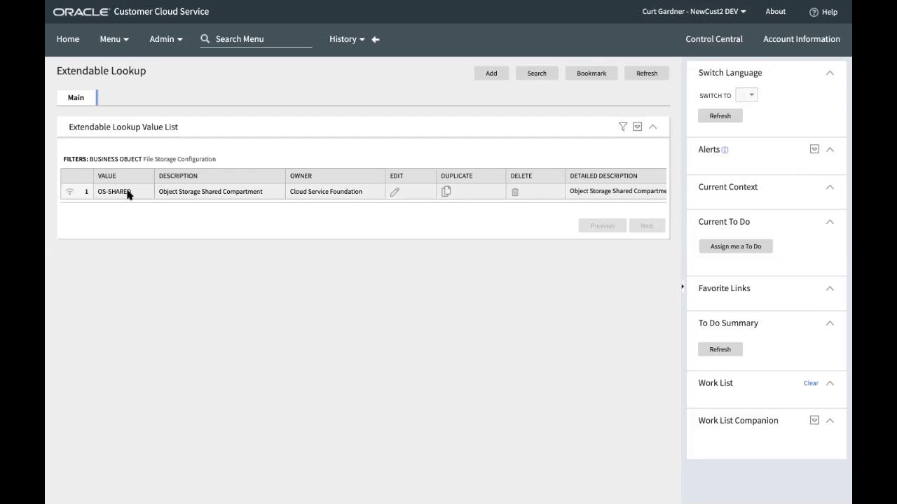
# Display the details of the OS-SHARED lookup value and open it for editing.
pyautogui.click(122, 194)
pyautogui.click(70, 193)
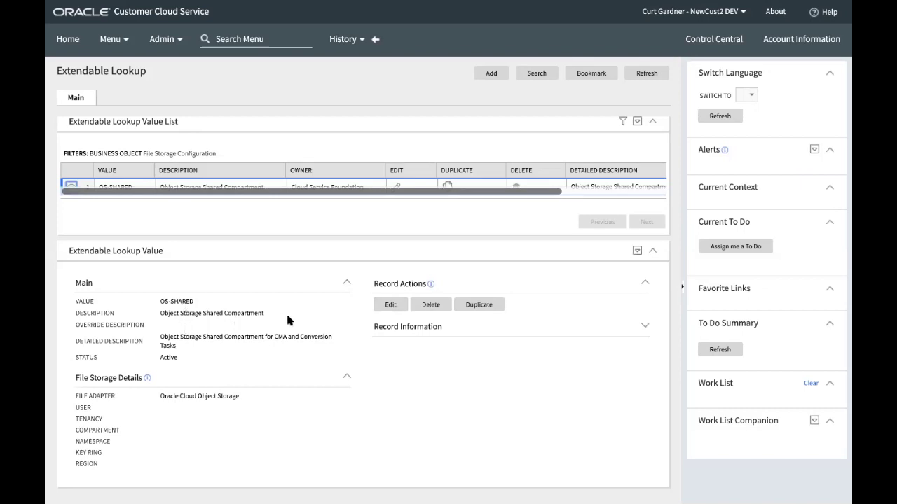
pyautogui.click(391, 304)
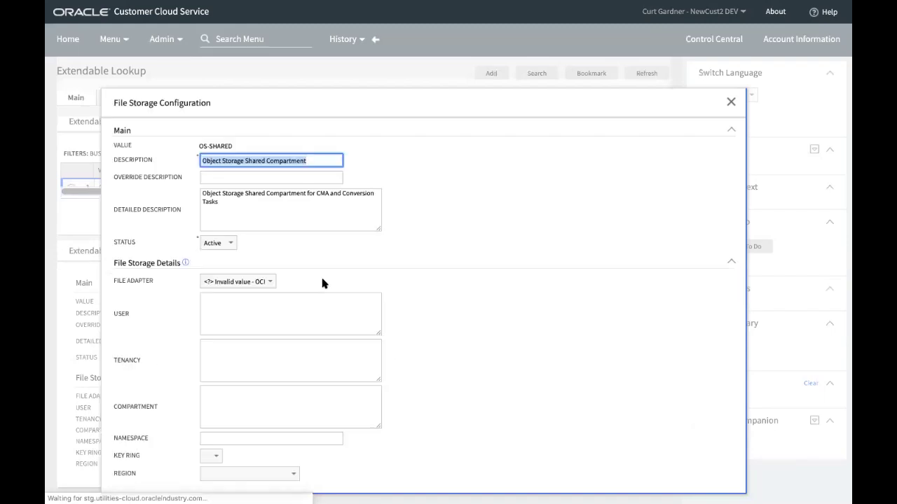
pyautogui.scroll(-1, 327, 245)
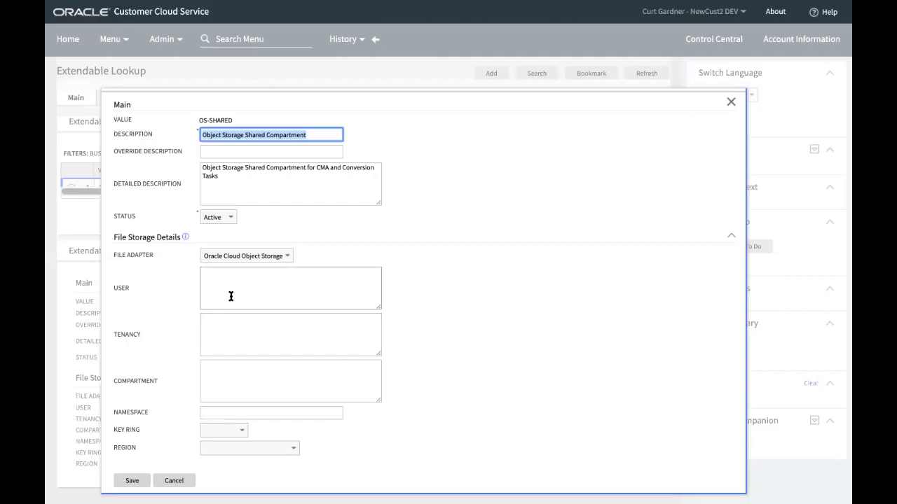
# Copy the CCSDEV02 user OCID from the Word document into the User field of the OS-SHARED lookup.
pyautogui.press('super+Tab')
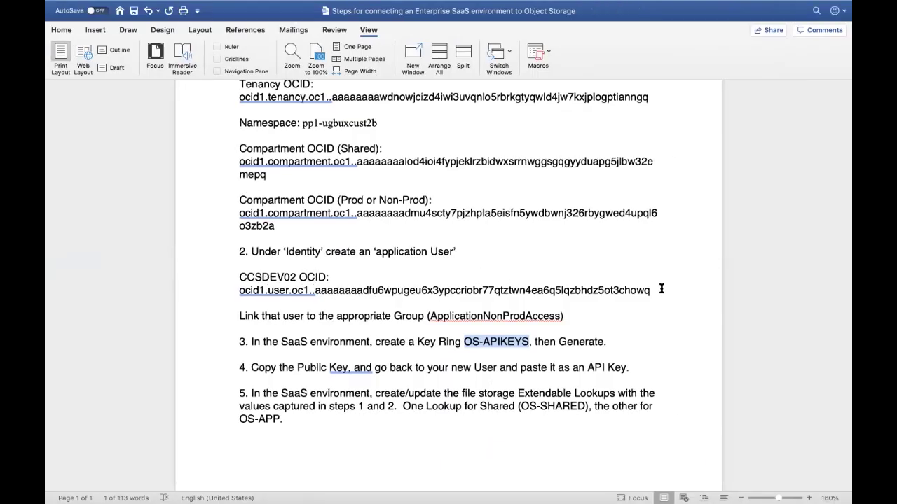
pyautogui.moveTo(660, 290); pyautogui.dragTo(228, 299)
pyautogui.press('super+c')
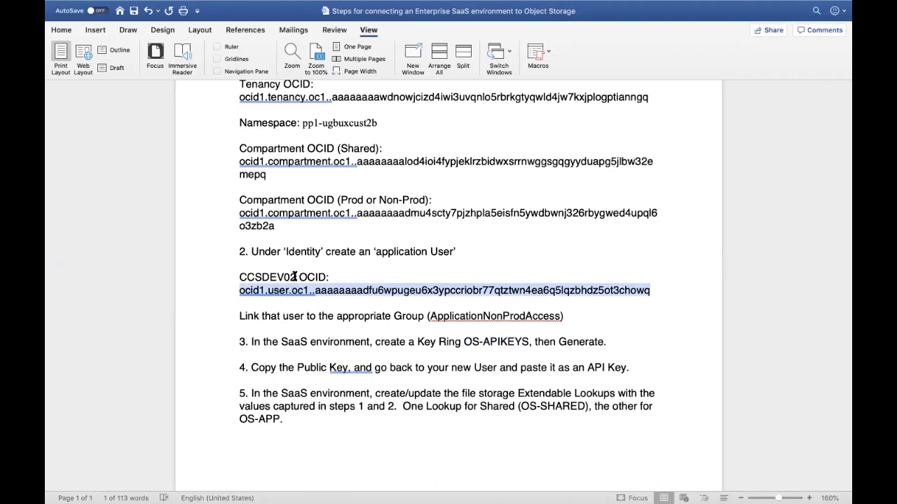
pyautogui.press('super+Tab')
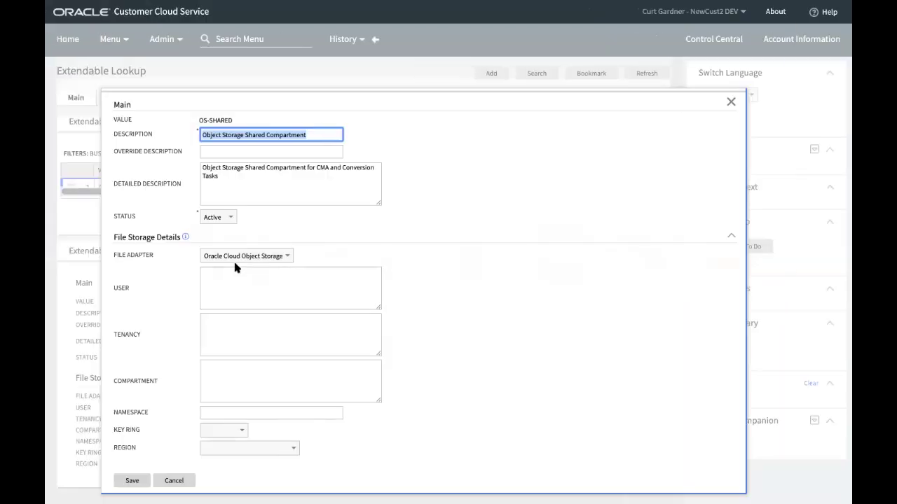
pyautogui.click(219, 278)
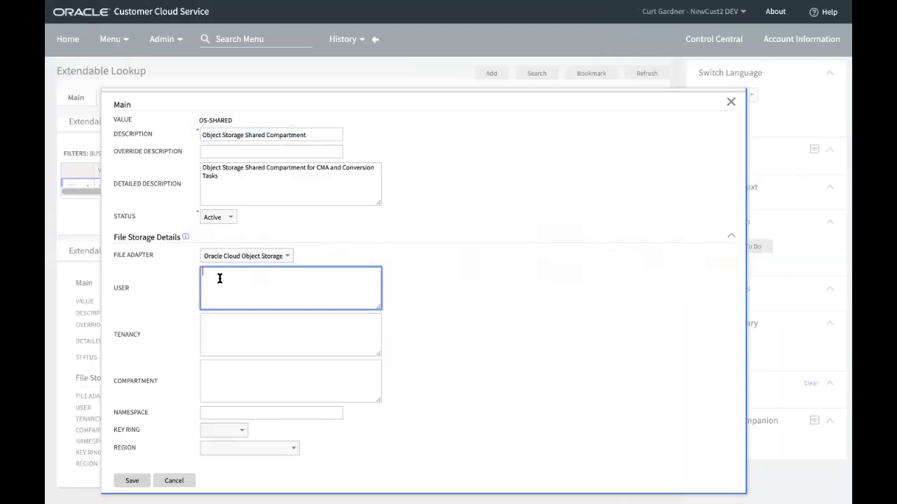
pyautogui.press('super+v')
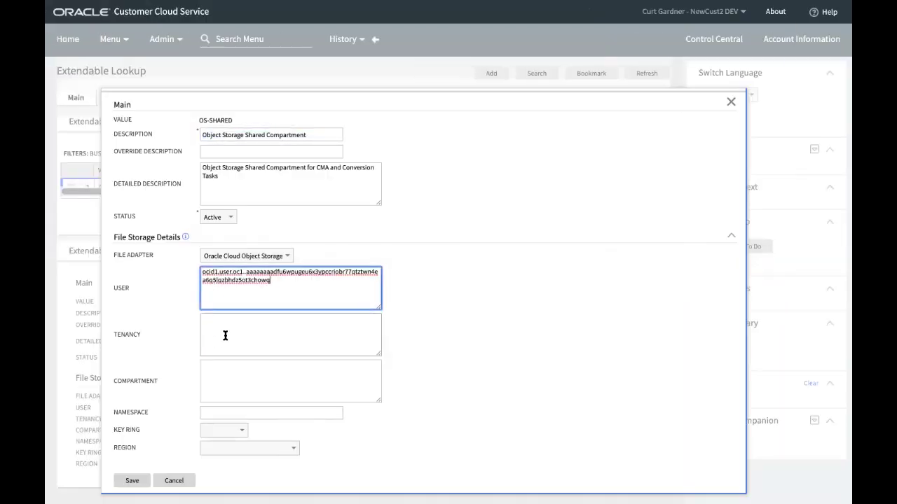
# Copy the tenancy OCID from the Word document into the Tenancy field of the OS-SHARED lookup.
pyautogui.press('super+Tab')
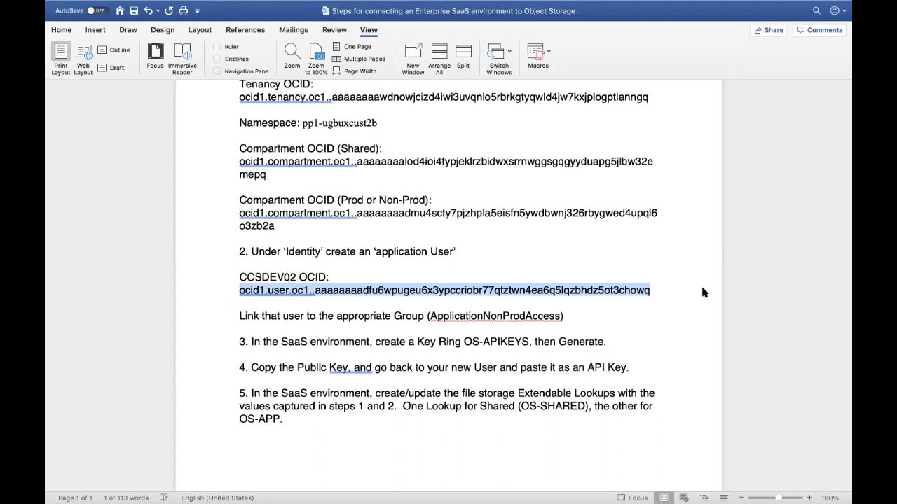
pyautogui.scroll(1, 701, 283)
pyautogui.moveTo(653, 113); pyautogui.dragTo(244, 117)
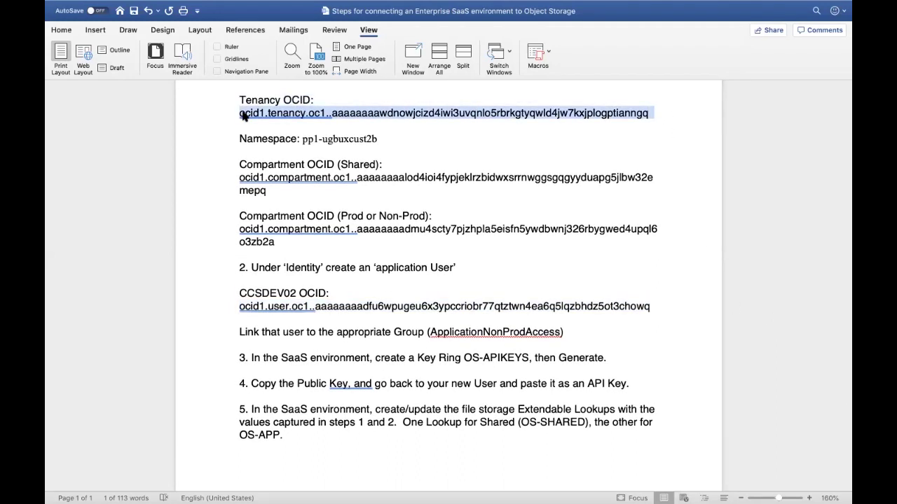
pyautogui.press('super+Tab')
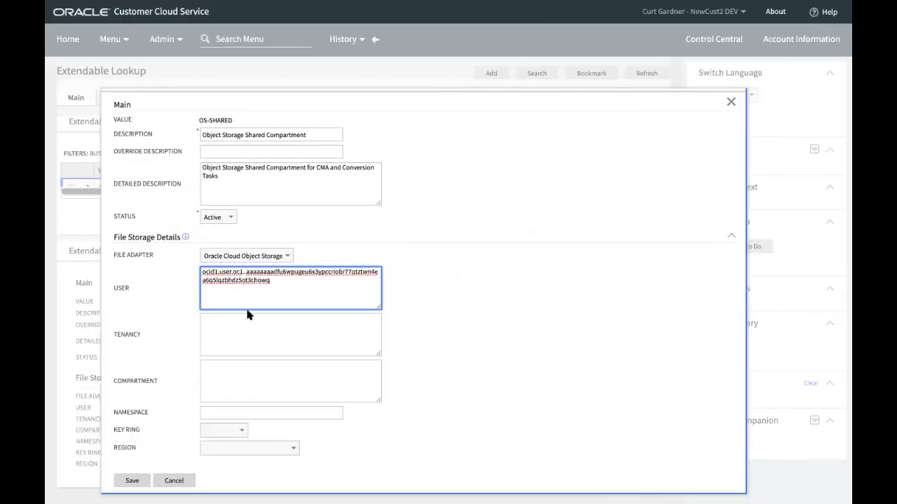
pyautogui.click(238, 325)
pyautogui.write('ocid1.tenancy.oc1..aaaaaaaawdnowjcizd4iwi3uvqnlo5rbrkgtyqwld4jw7kxjplogptiannga')
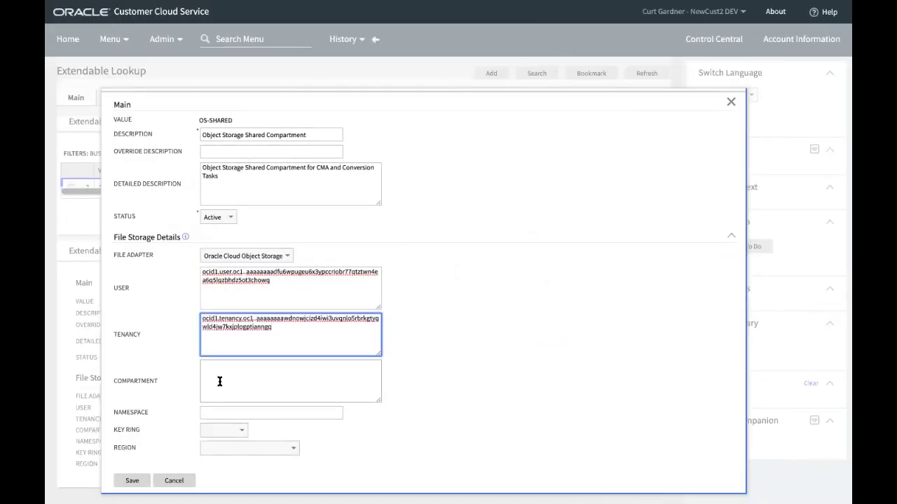
# Copy the Shared compartment OCID from the Word document into the Compartment field of the OS-SHARED lookup.
pyautogui.click(226, 376)
pyautogui.press('super+Tab')
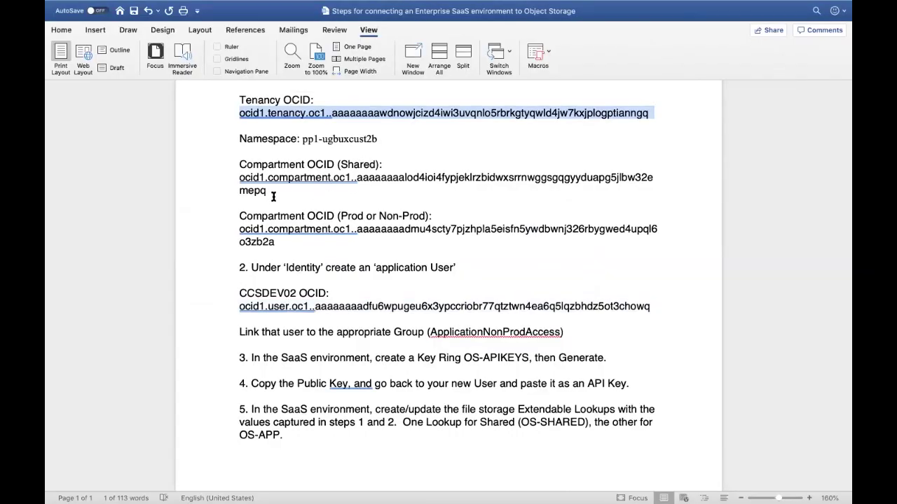
pyautogui.moveTo(274, 195); pyautogui.dragTo(227, 180)
pyautogui.press('super+c')
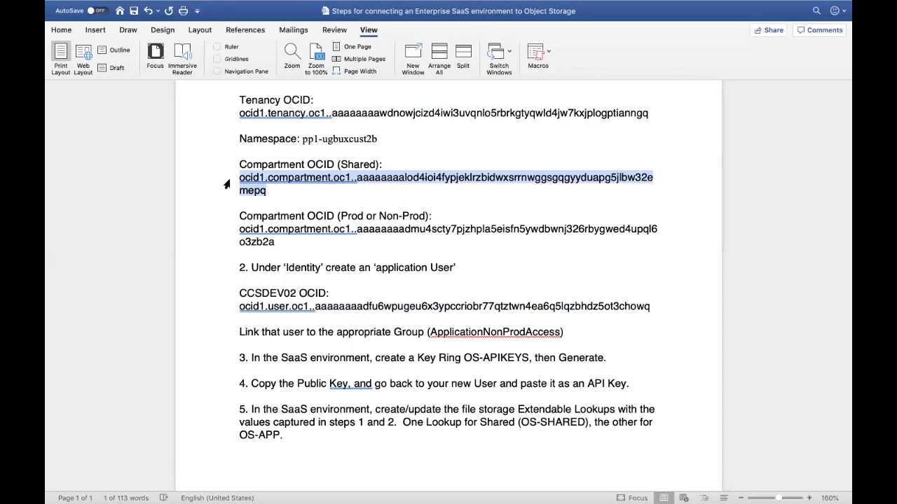
pyautogui.press('super+Tab')
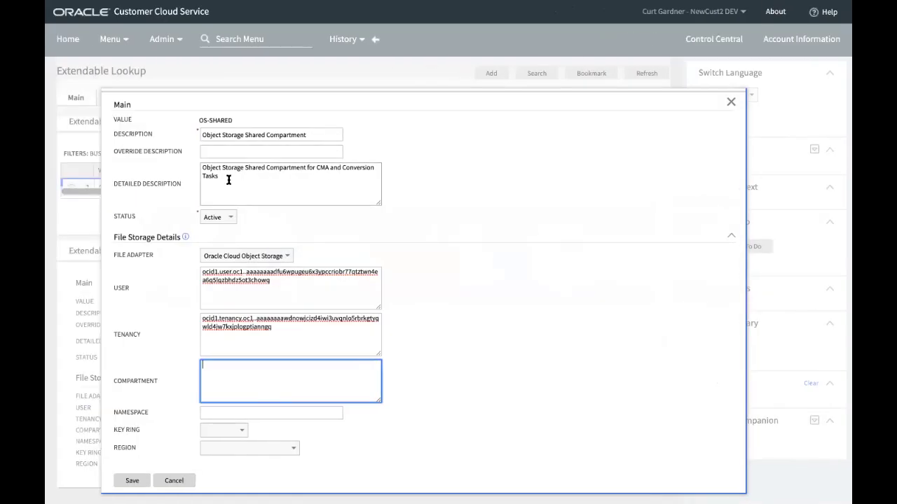
pyautogui.press('super+v')
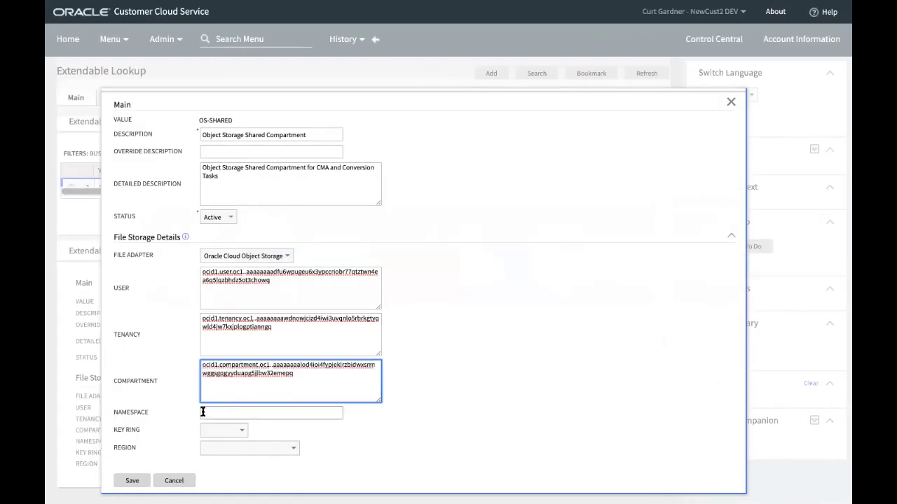
# Copy the namespace pp1-ugbuxcust2b from the Word document into the Namespace field of the OS-SHARED lookup.
pyautogui.press('super+Tab')
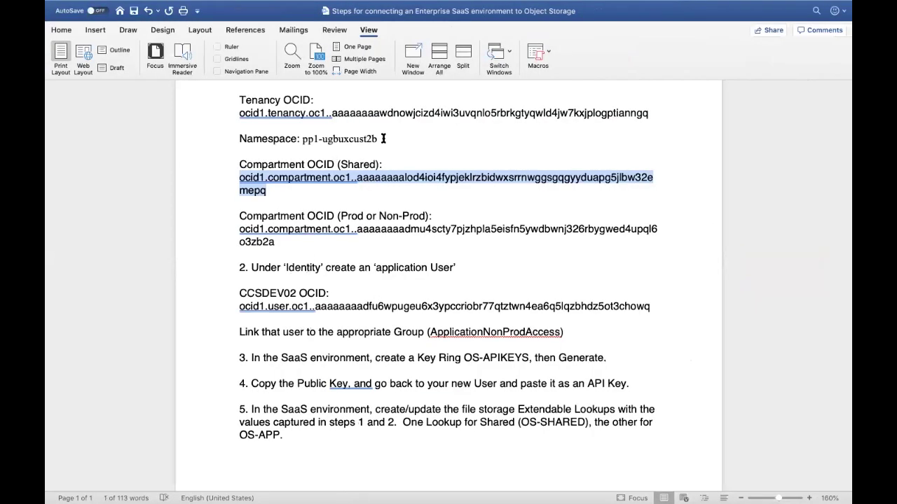
pyautogui.moveTo(381, 139); pyautogui.dragTo(305, 139)
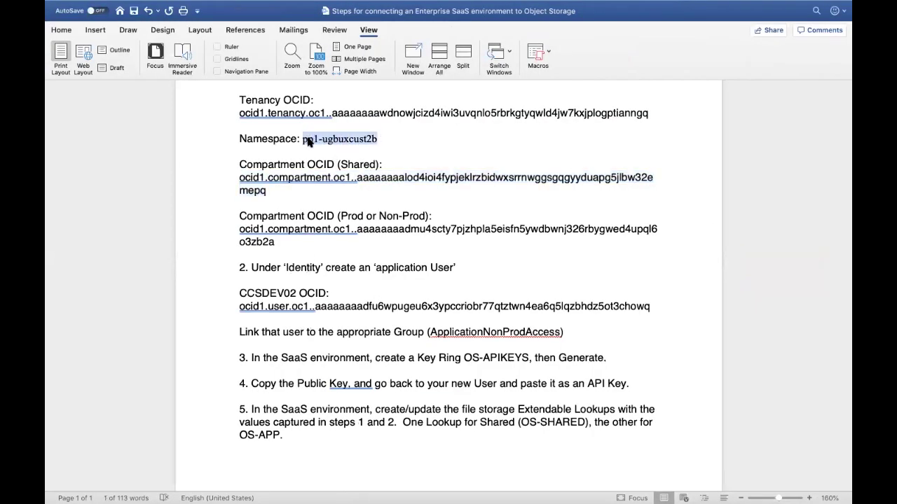
pyautogui.press('super+Tab')
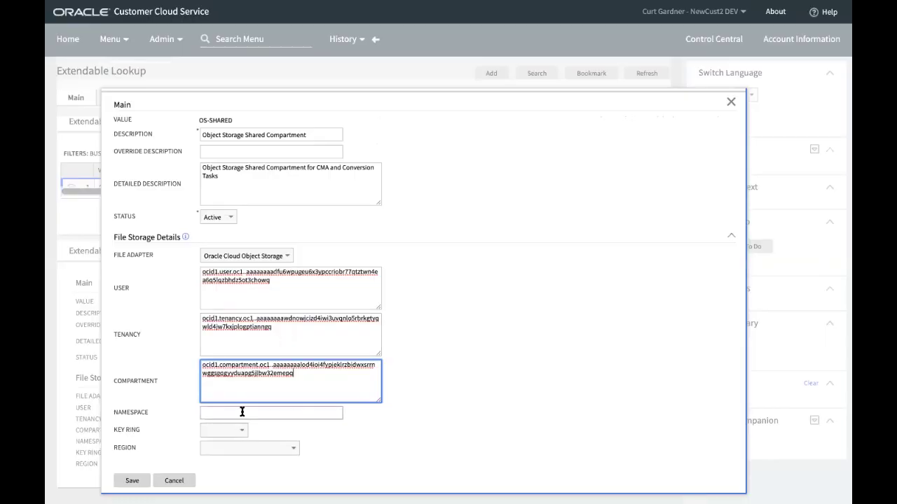
pyautogui.click(241, 413)
pyautogui.write('pp1-ugbuxcust2b')
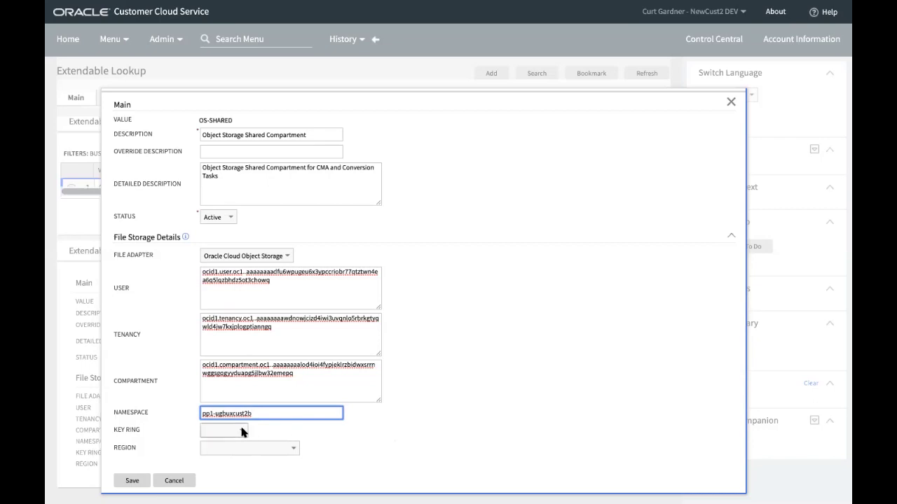
# Set the OS-SHARED lookup's key ring to OS-APIKEYS and region to Ashburn, VA, save it and review the saved details.
pyautogui.click(241, 431)
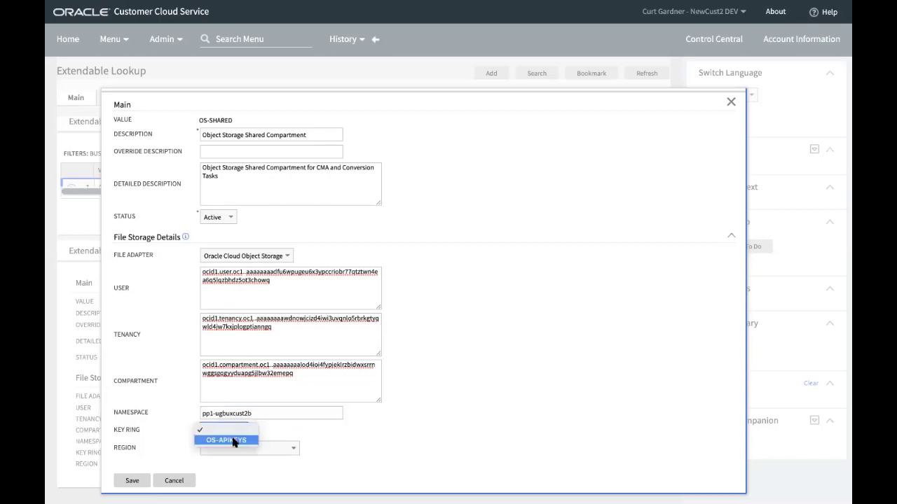
pyautogui.click(234, 440)
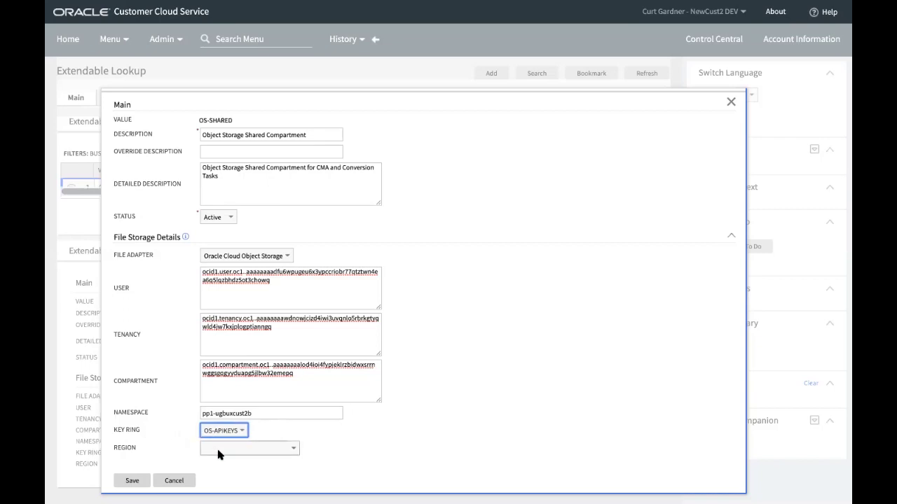
pyautogui.click(241, 450)
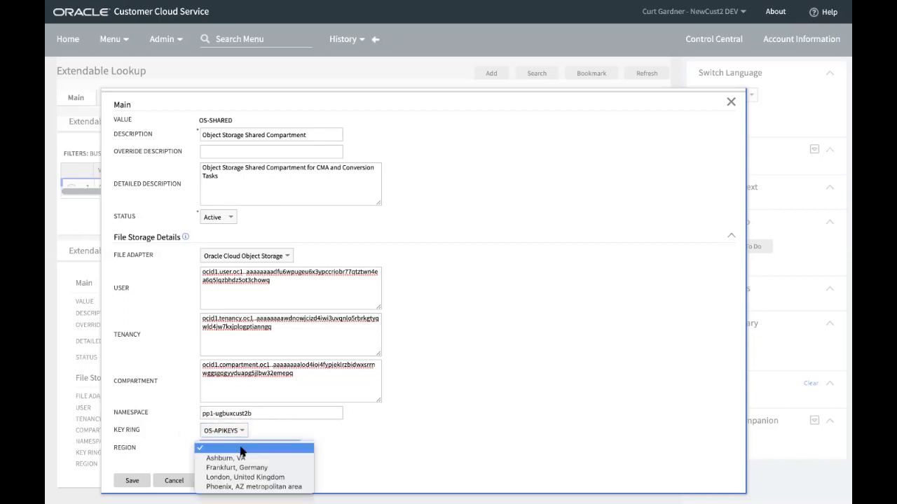
pyautogui.click(234, 460)
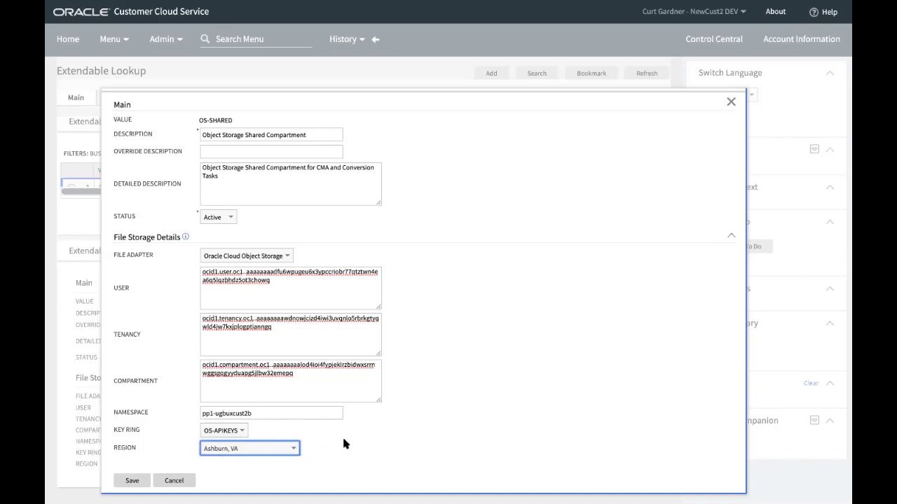
pyautogui.click(133, 481)
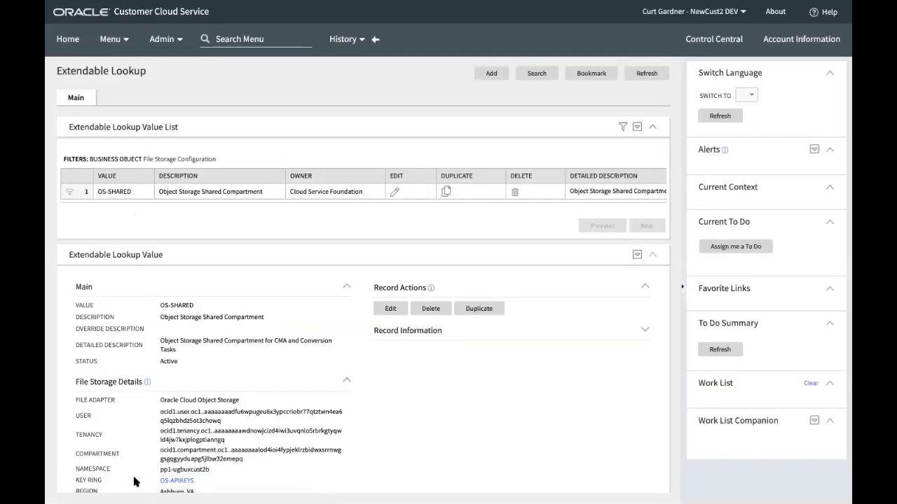
pyautogui.scroll(-2, 199, 420)
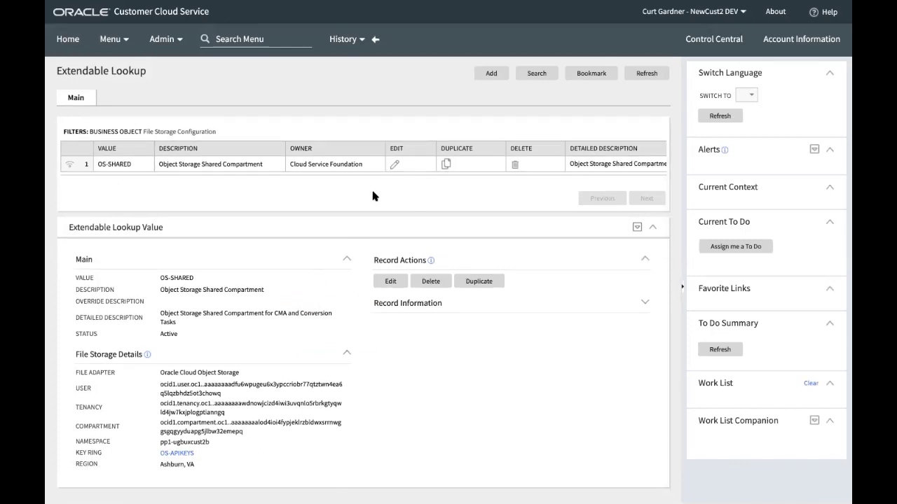
pyautogui.scroll(2, 308, 185)
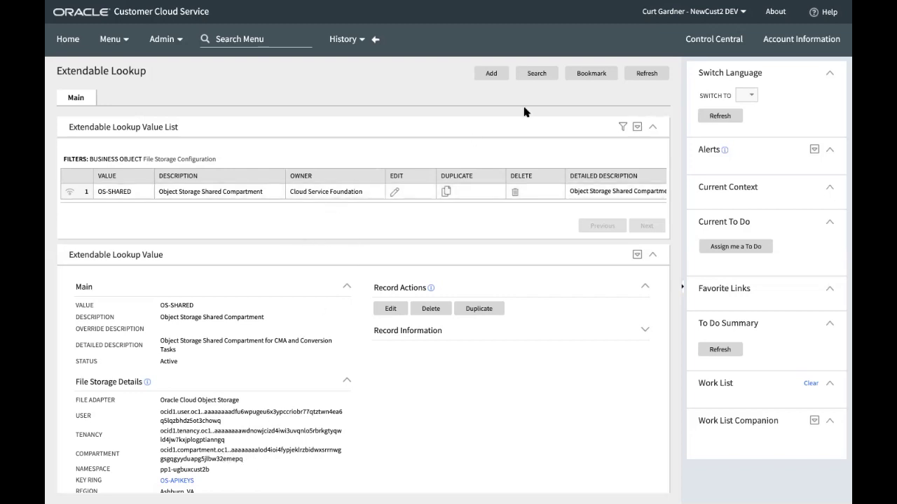
# Start a new file storage lookup with value and description OS-APP and the Oracle Cloud Object Storage file adapter.
pyautogui.click(491, 73)
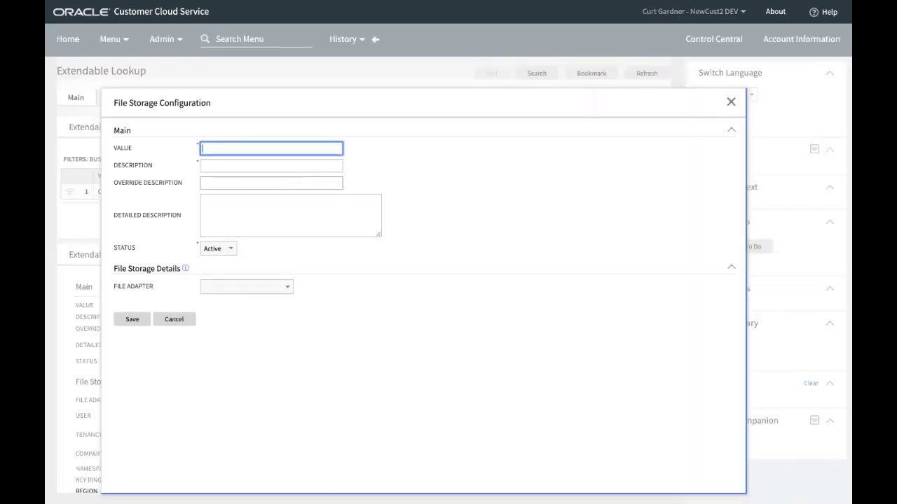
pyautogui.write('OS-APP')
pyautogui.press('Tab')
pyautogui.write('OS')
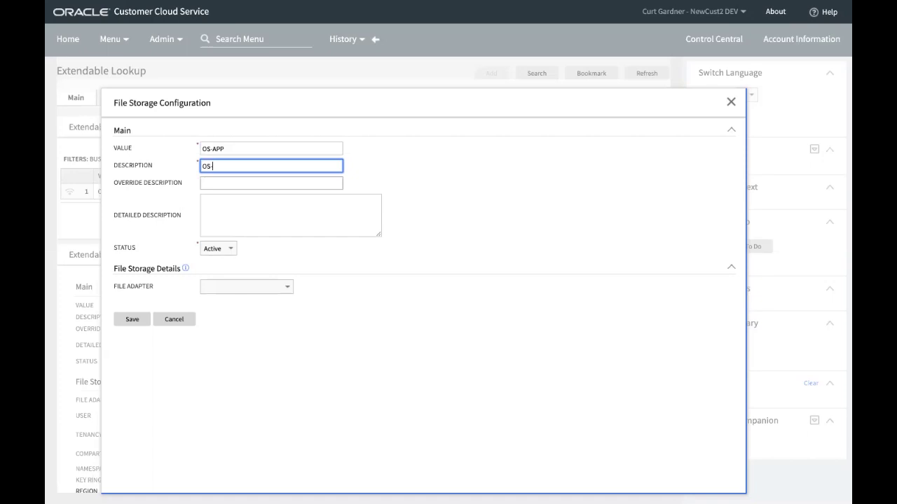
pyautogui.write('-APP')
pyautogui.click(208, 287)
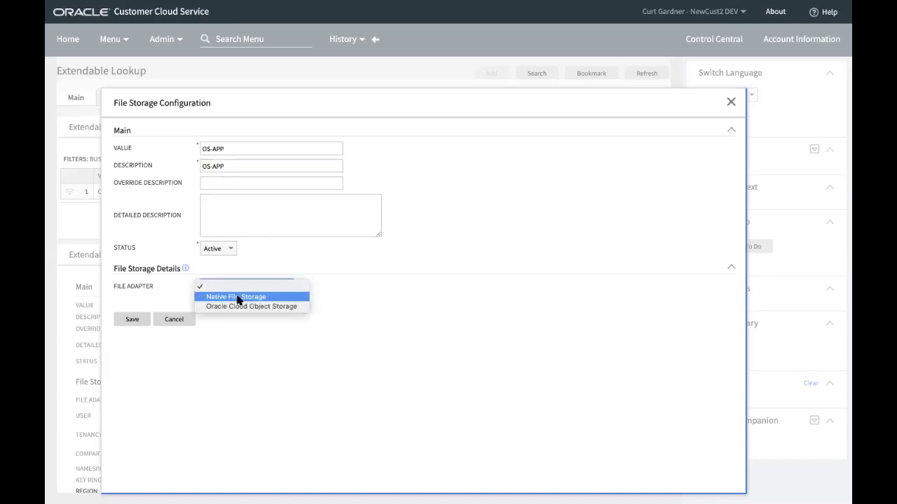
pyautogui.click(237, 307)
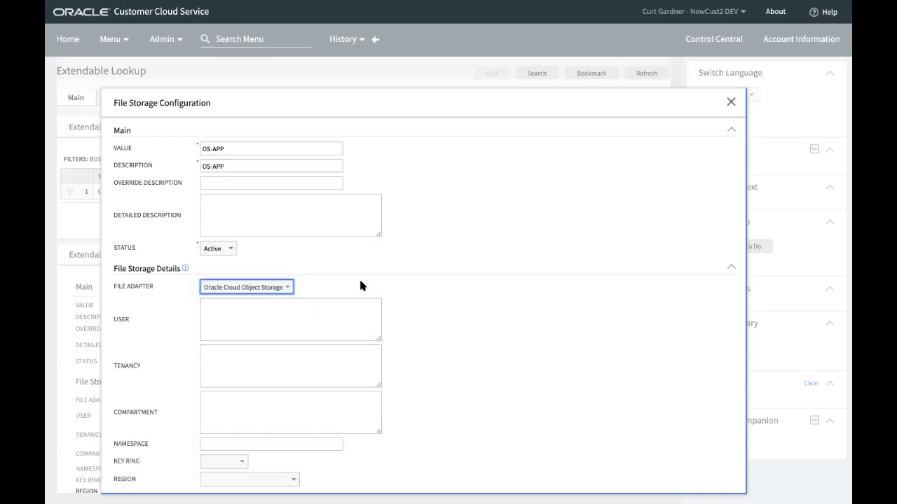
pyautogui.scroll(-1, 349, 276)
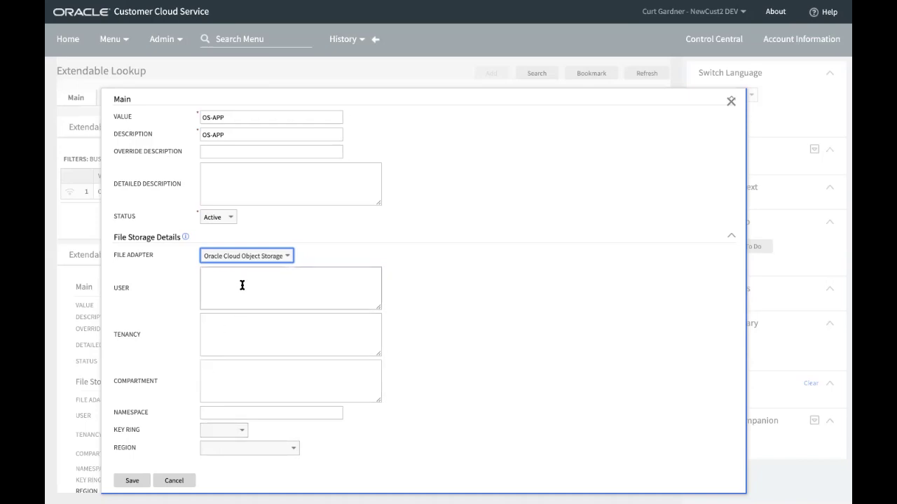
# Copy the Prod or Non-Prod compartment OCID from the Word document into the OS-APP lookup's Compartment field, and discard the unsaved lookup.
pyautogui.press('super+Tab')
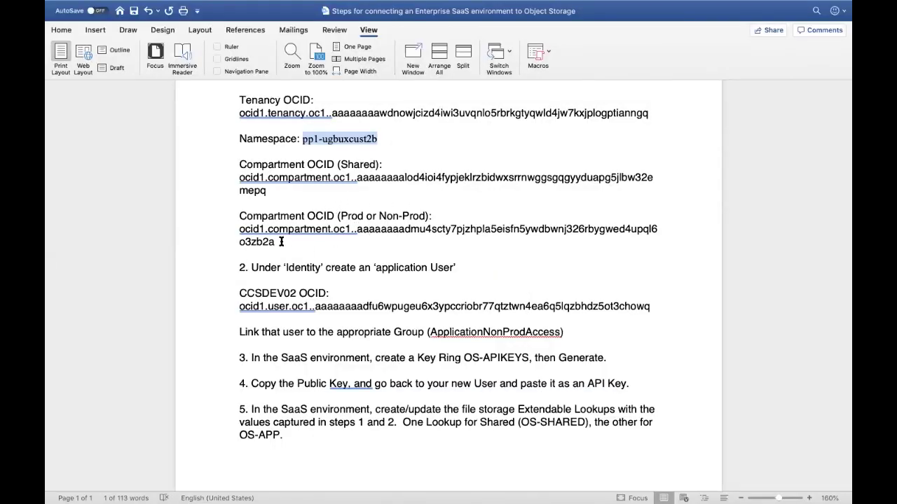
pyautogui.moveTo(281, 241); pyautogui.dragTo(218, 233)
pyautogui.press('super+c')
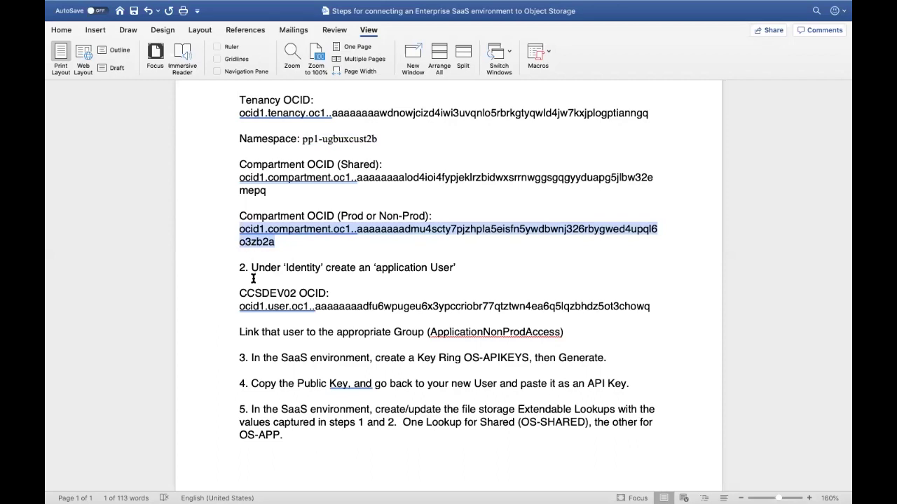
pyautogui.press('super+Tab')
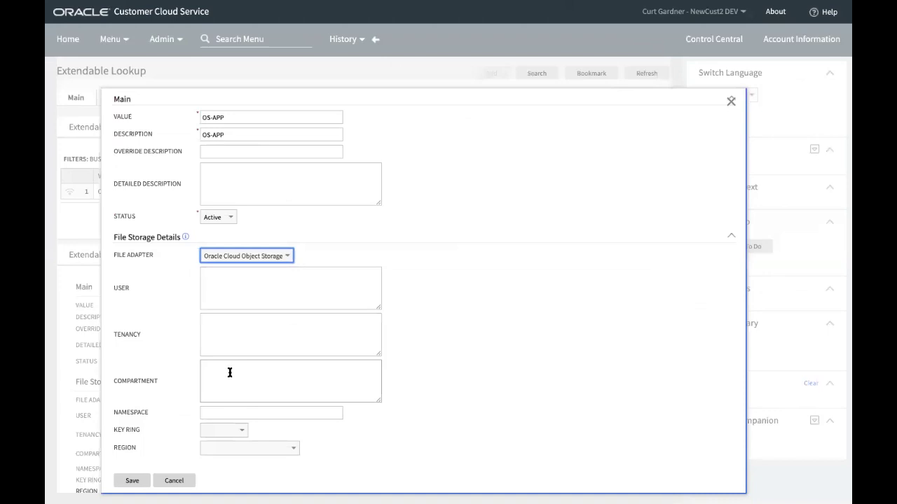
pyautogui.click(229, 372)
pyautogui.press('super+v')
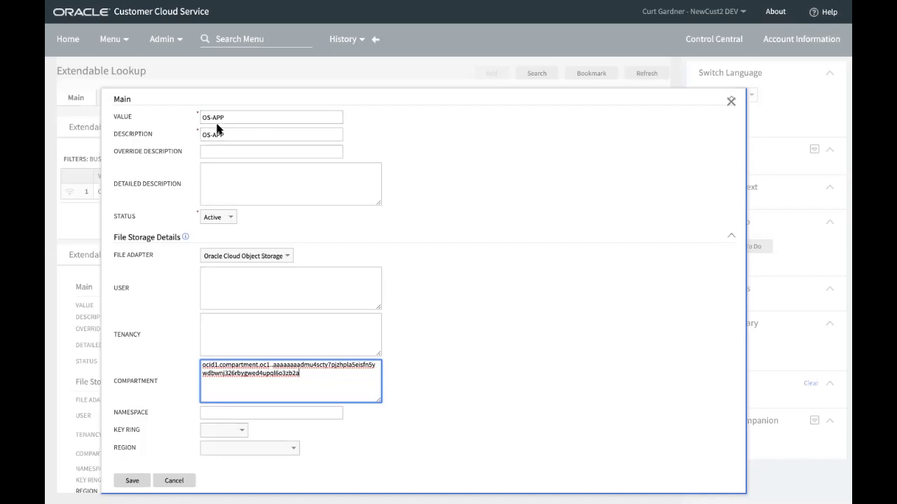
pyautogui.click(171, 480)
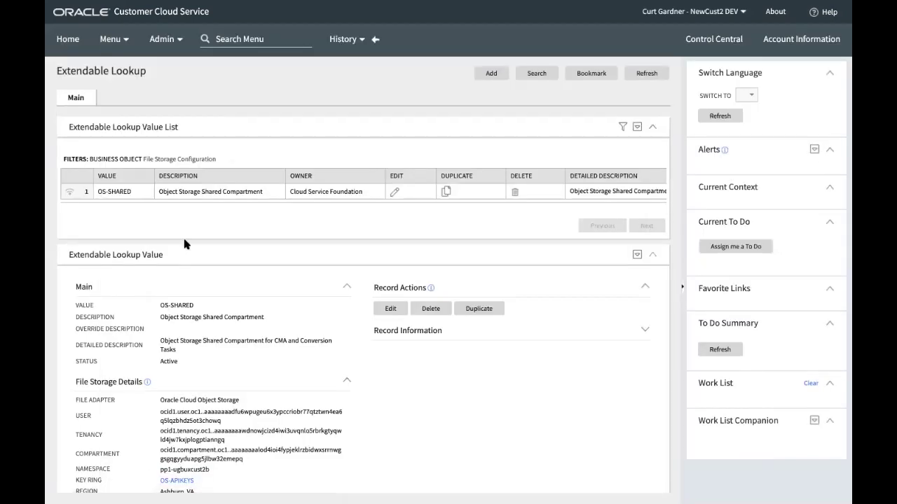